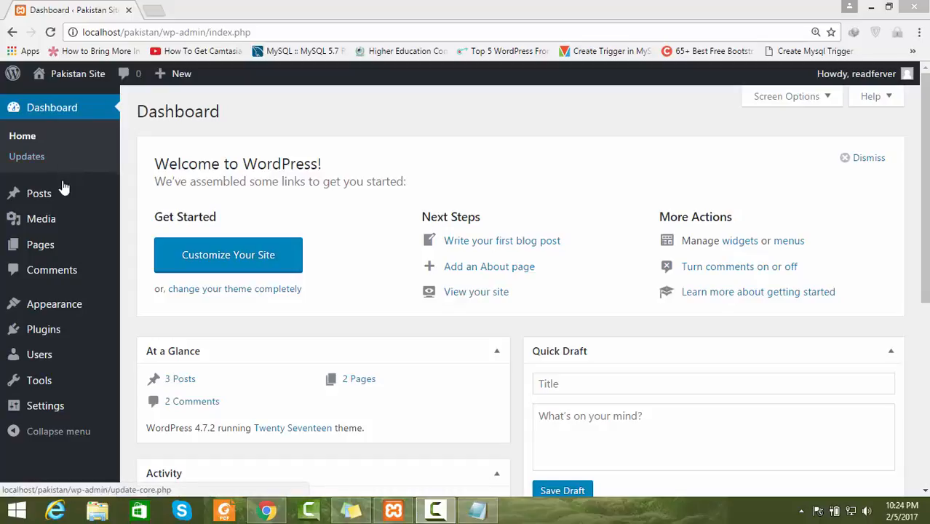
# Create a new post titled "how to create post in WorsPress"
pyautogui.moveTo(62, 211)
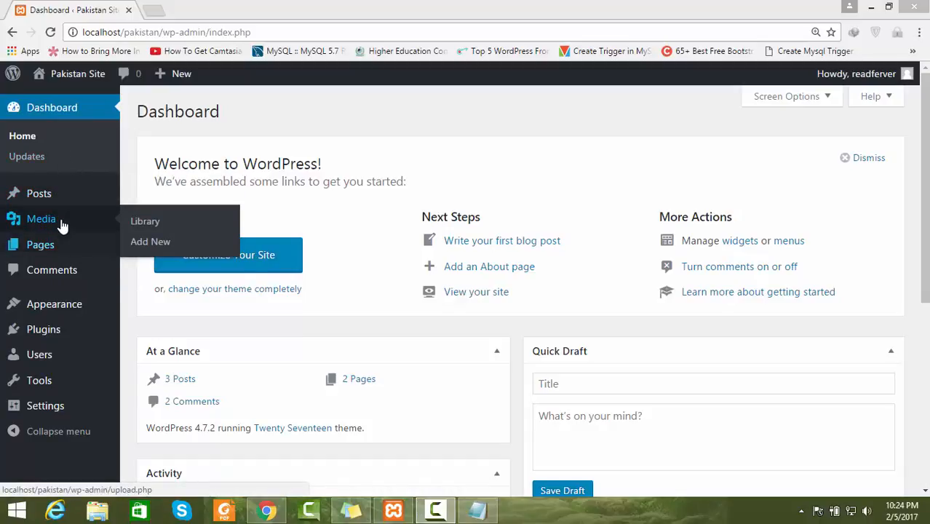
pyautogui.click(62, 200)
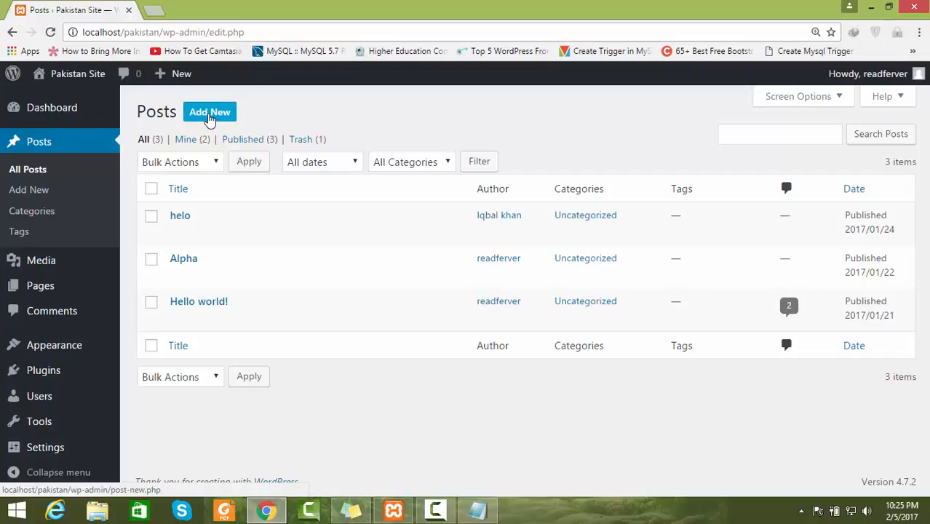
pyautogui.click(209, 114)
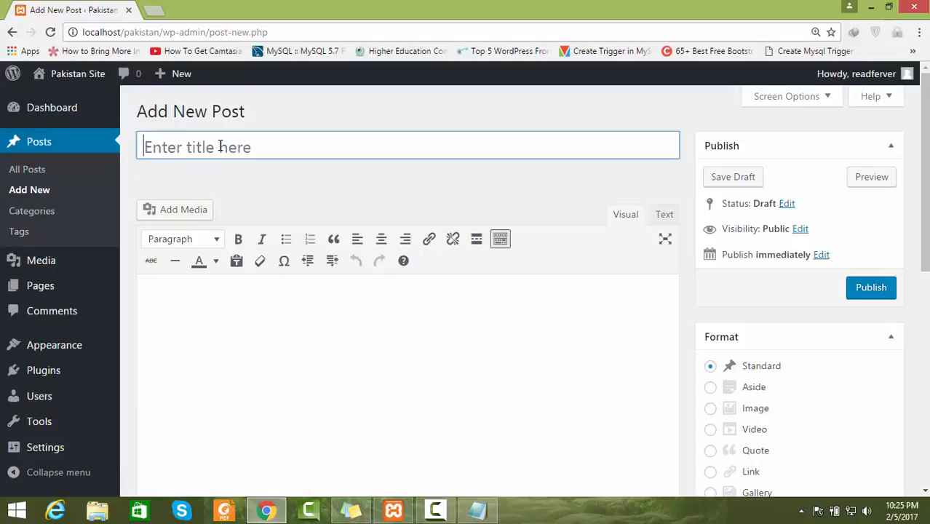
pyautogui.write('how')
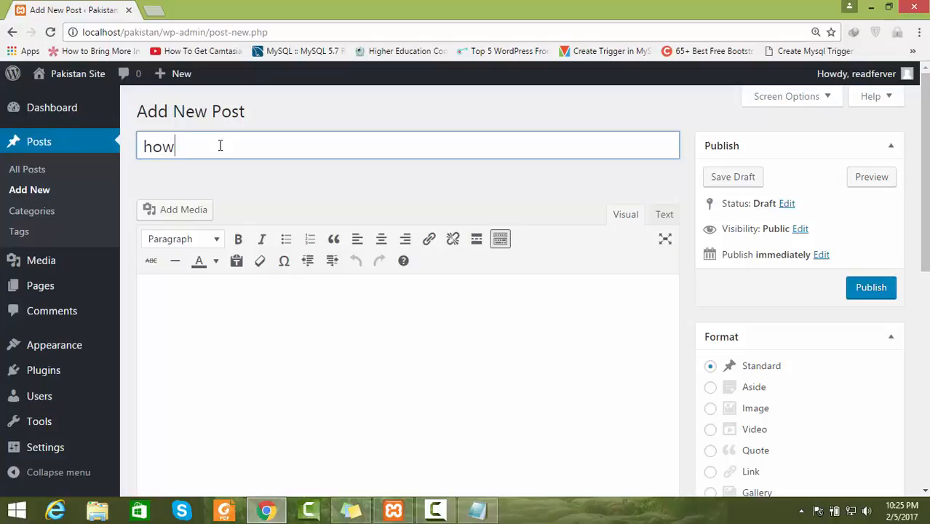
pyautogui.write(' to create w')
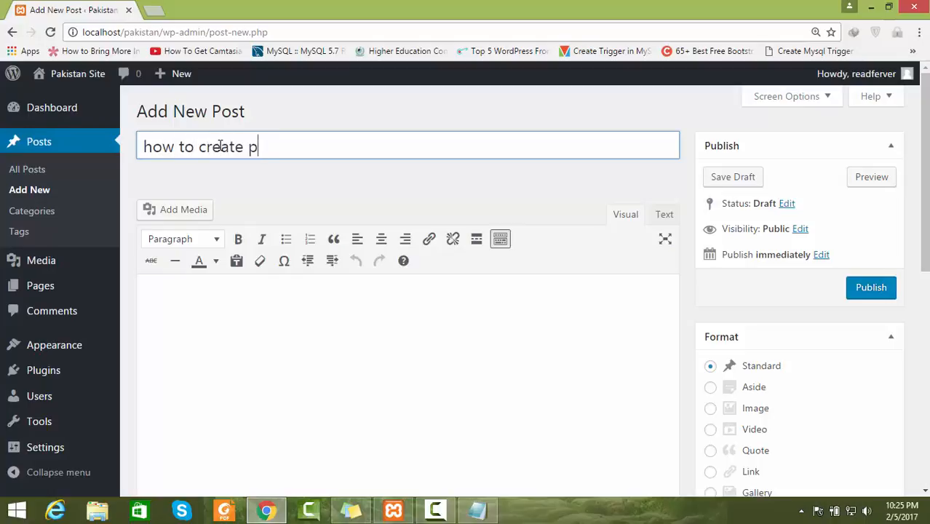
pyautogui.write('ost in Wo')
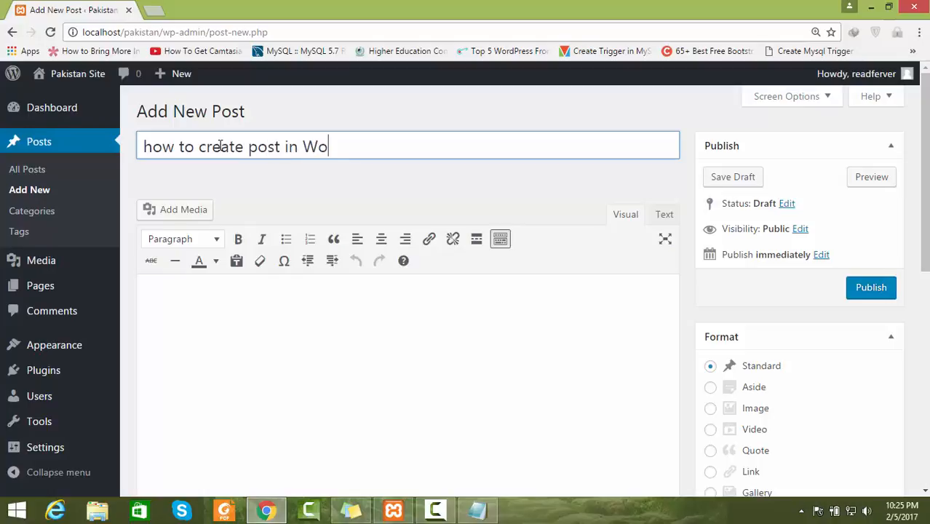
pyautogui.write('rsPress')
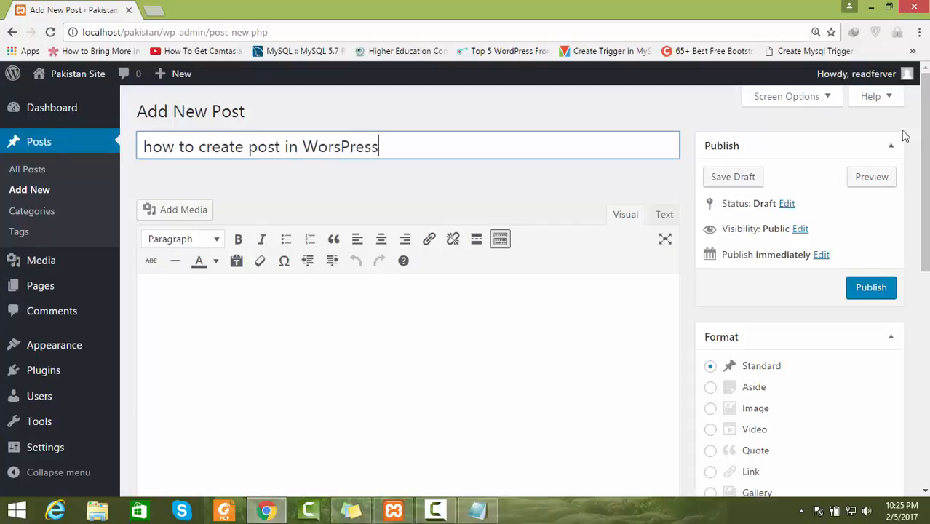
# Write "In this lessone you will learn about wordpress posts." as the post's body text
pyautogui.moveTo(924, 139); pyautogui.dragTo(924, 142)
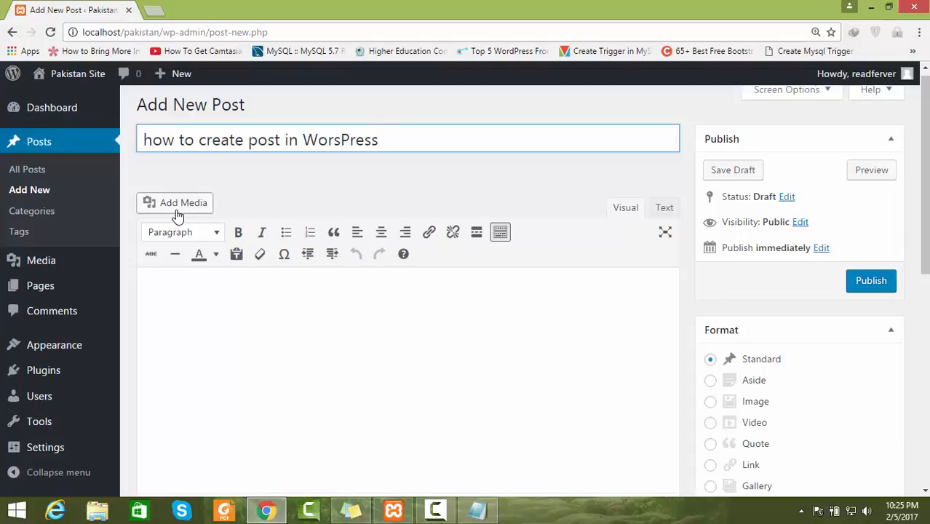
pyautogui.click(208, 301)
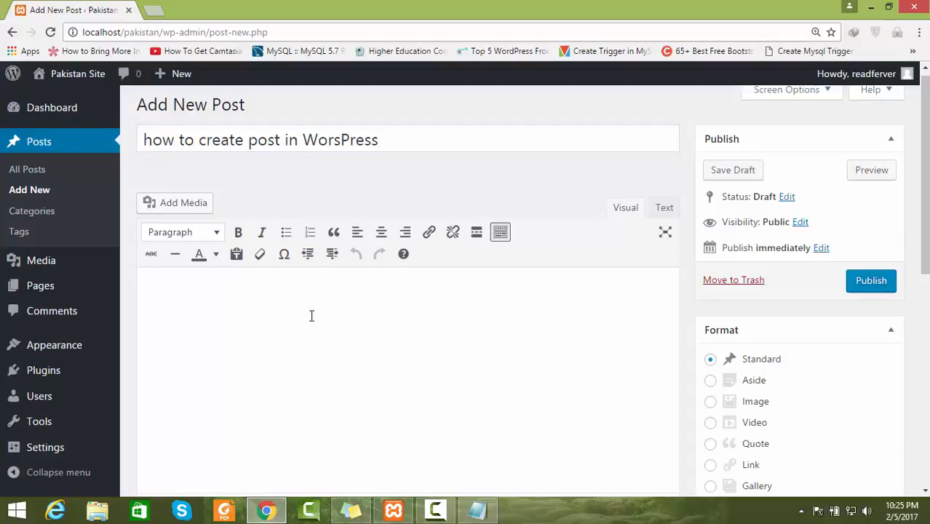
pyautogui.scroll(-1, 924, 182)
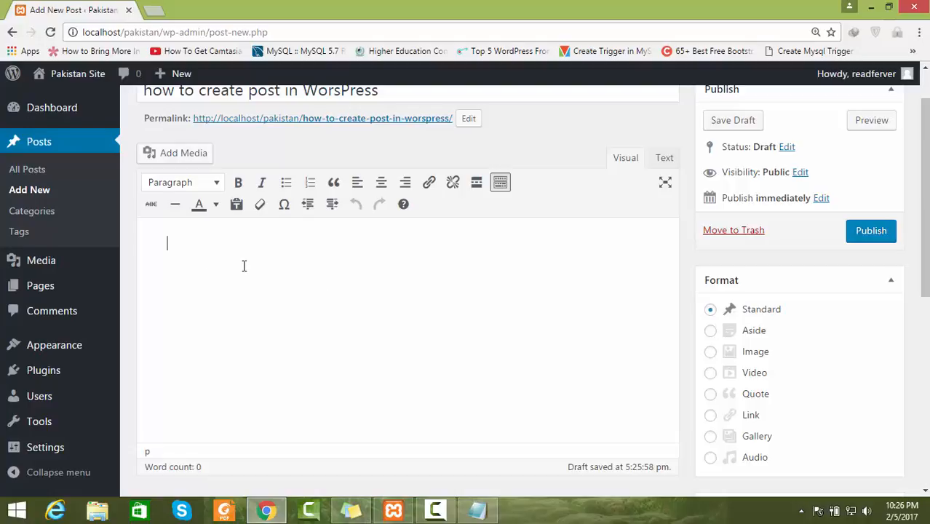
pyautogui.write('In this lesso')
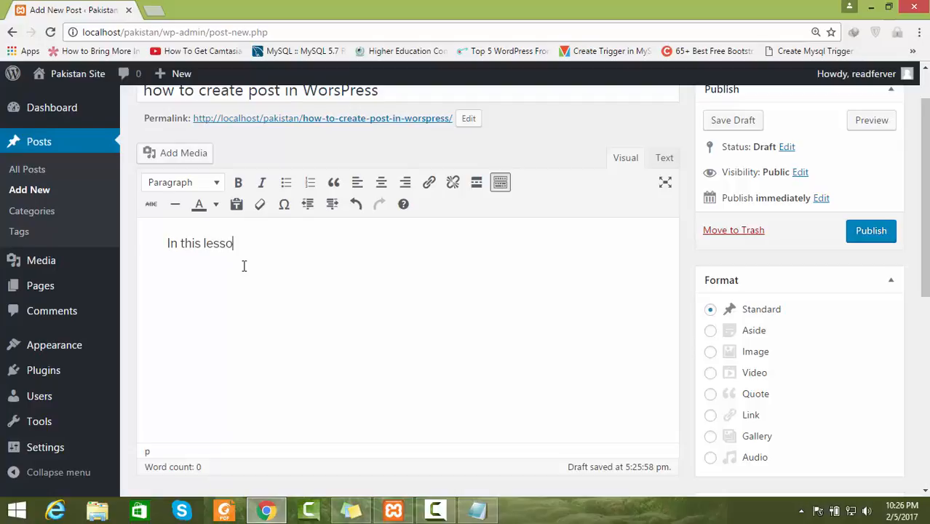
pyautogui.write('ne you will learn abou')
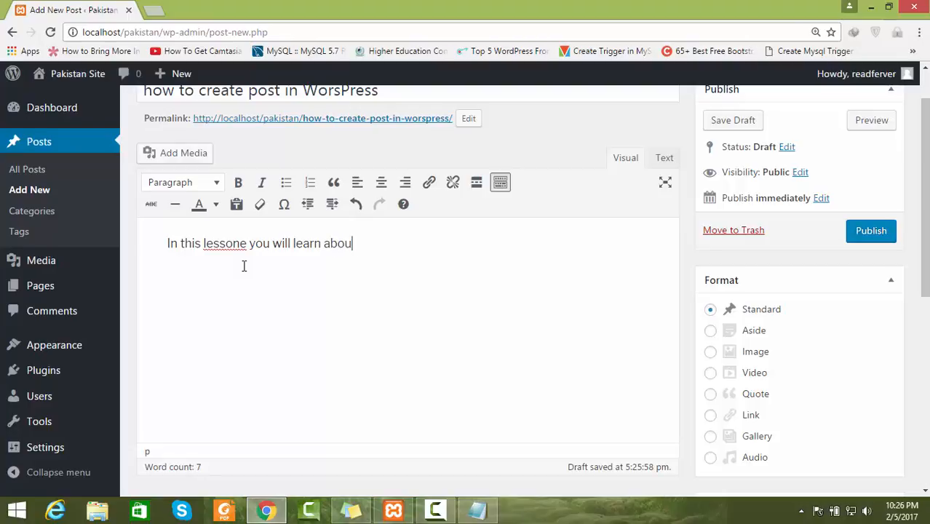
pyautogui.write('wordpress posts.')
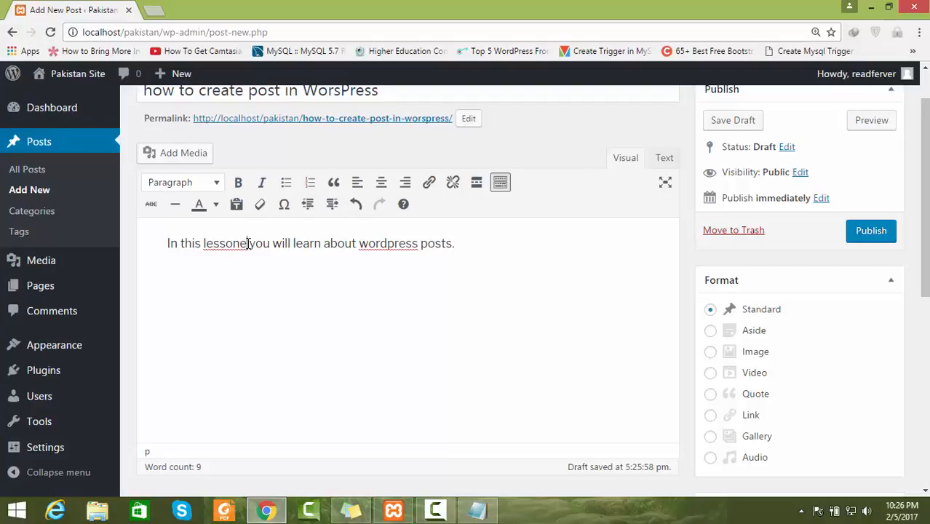
# Correct "lessone" to "lesson" and replace "wordpress" with the suggested spelling "WordPress" in the body sentence
pyautogui.press('BackSpace')
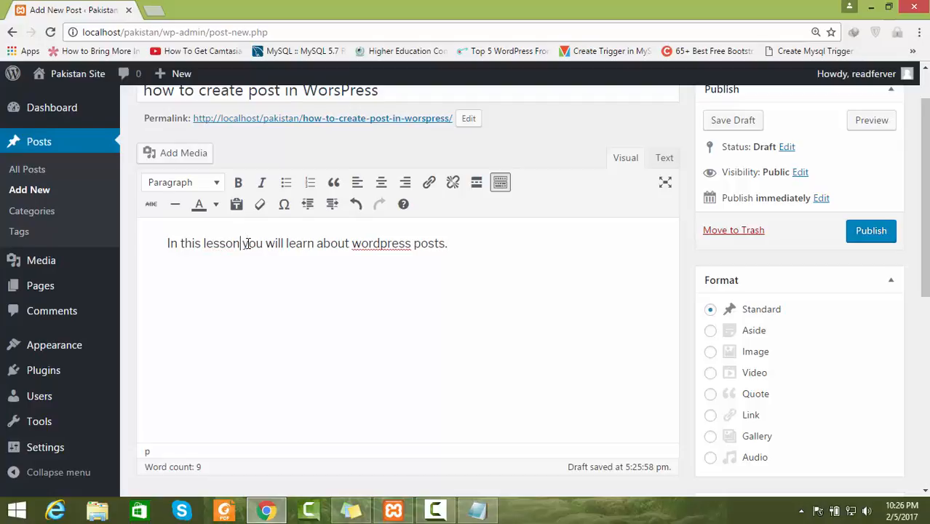
pyautogui.rightClick(386, 244)
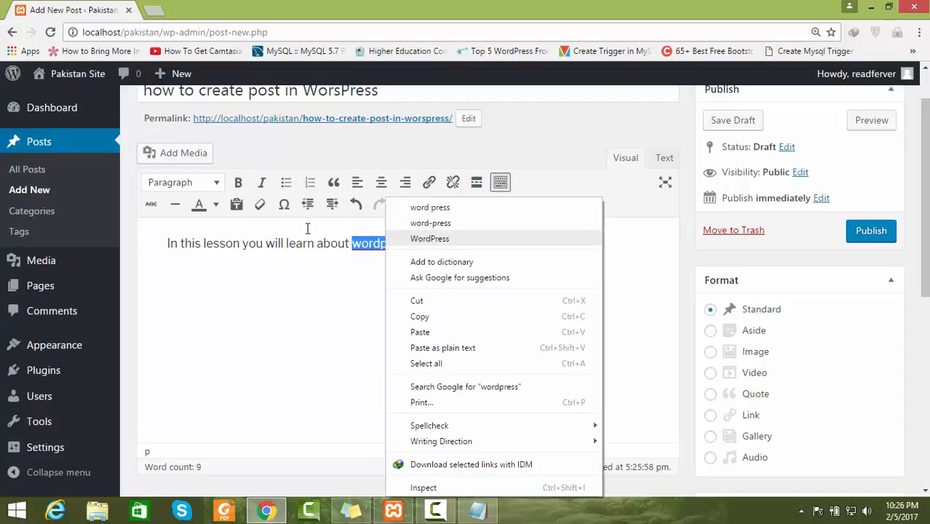
pyautogui.click(408, 238)
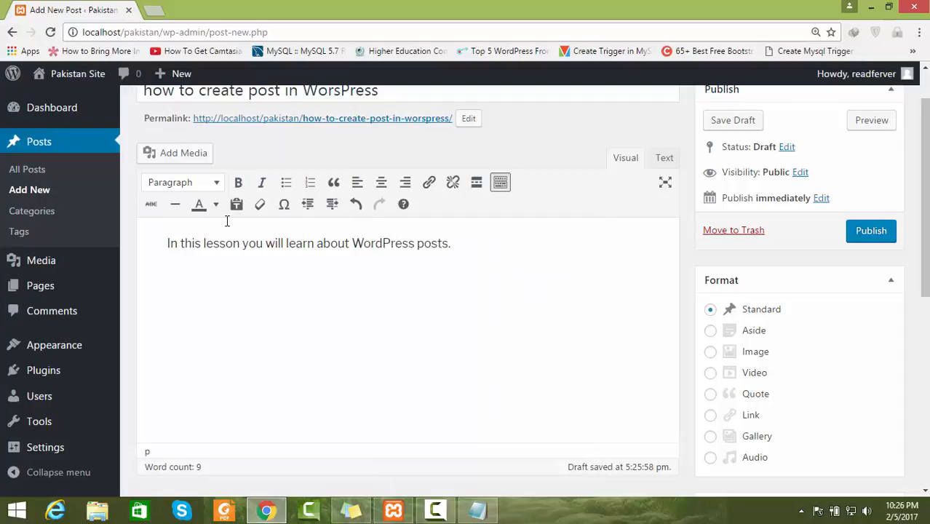
pyautogui.click(172, 155)
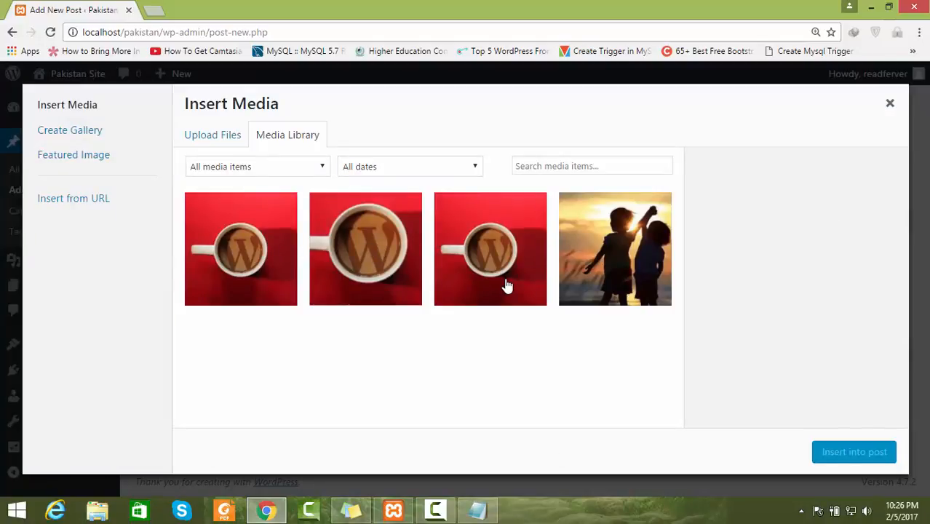
pyautogui.click(225, 143)
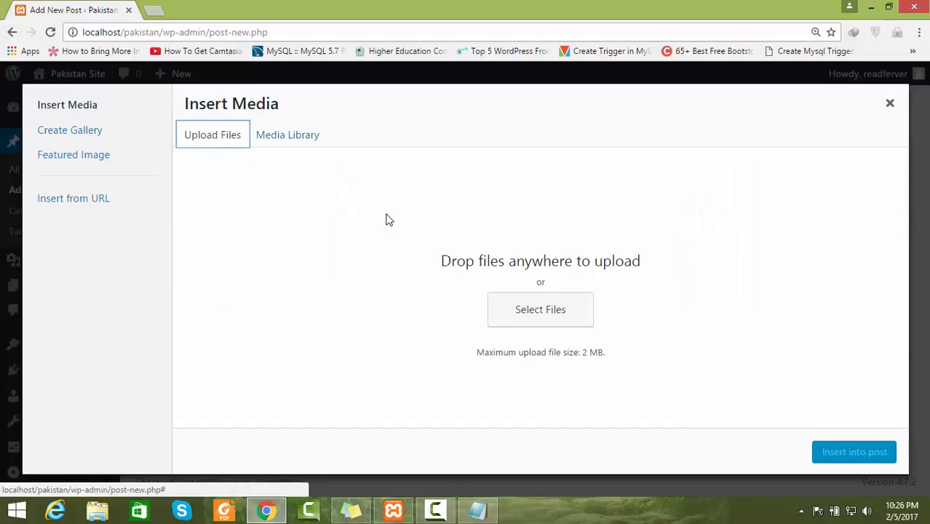
pyautogui.click(544, 313)
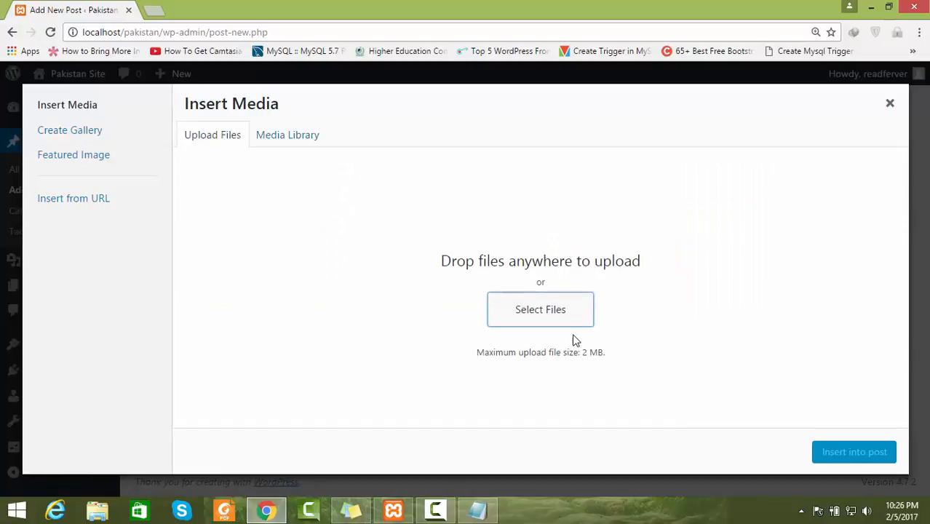
pyautogui.click(556, 320)
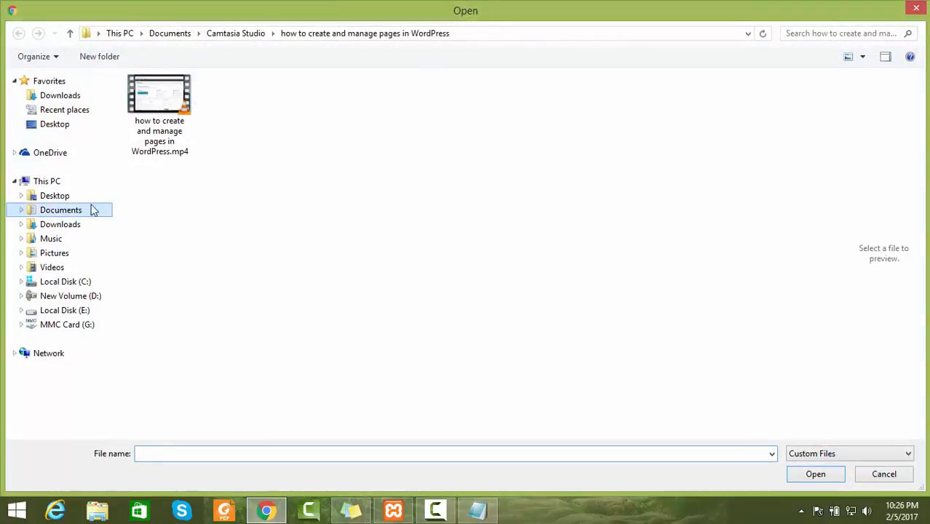
pyautogui.click(58, 96)
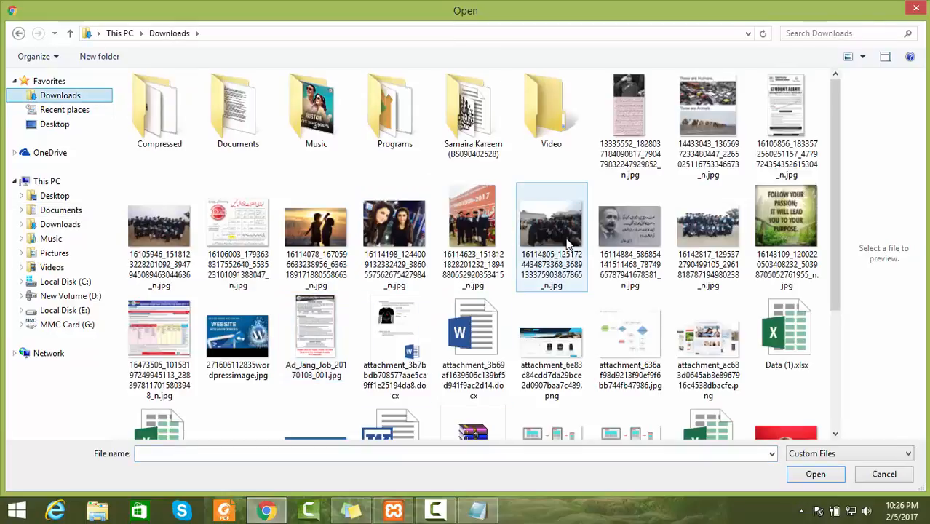
pyautogui.click(627, 234)
pyautogui.click(807, 474)
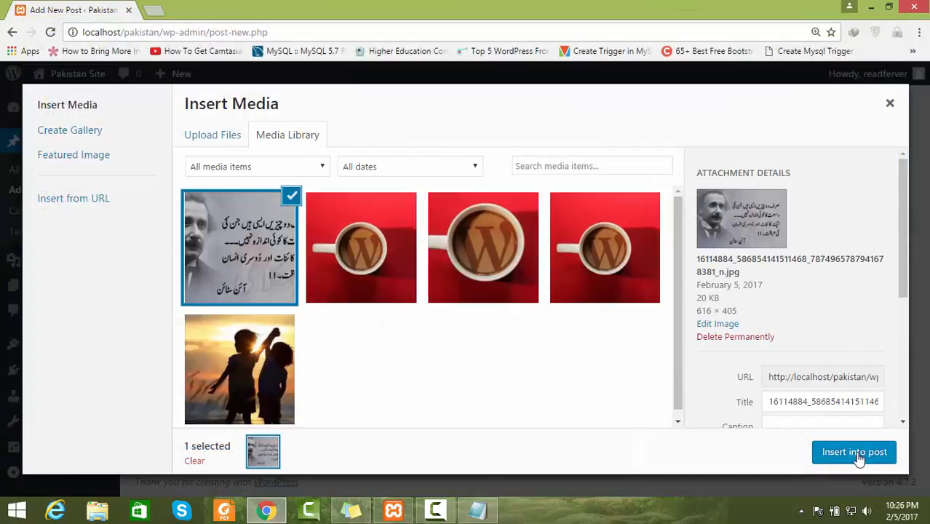
pyautogui.click(863, 461)
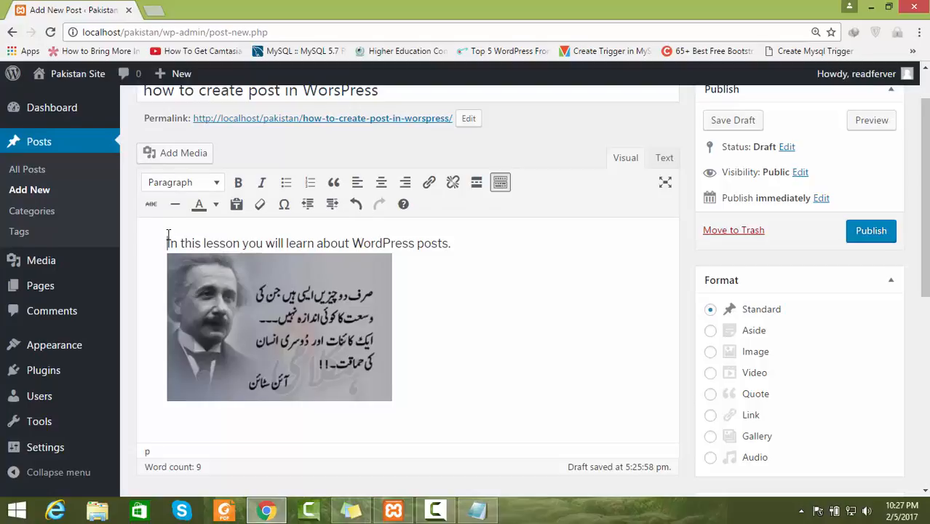
# Add a line reading "Posts" above the body sentence and format it as Heading 1
pyautogui.press('Return')
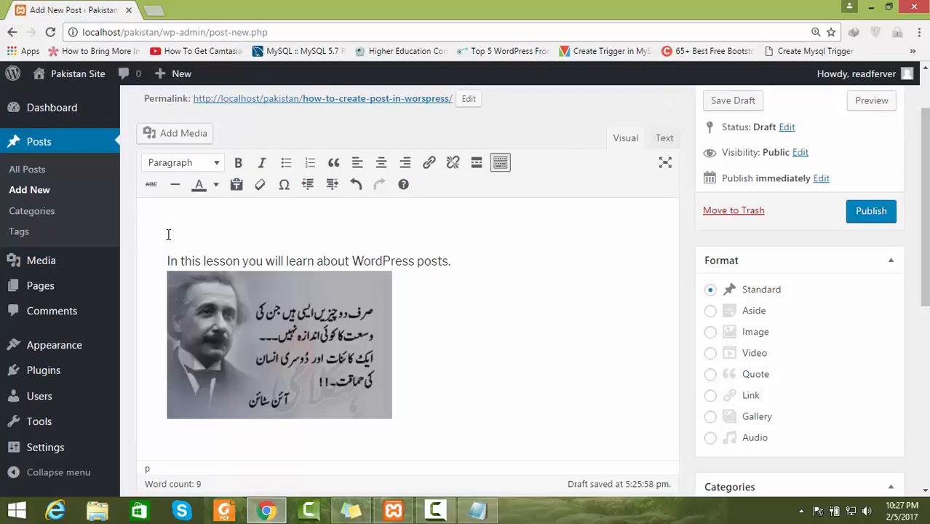
pyautogui.write('ts')
pyautogui.moveTo(214, 223); pyautogui.dragTo(155, 209)
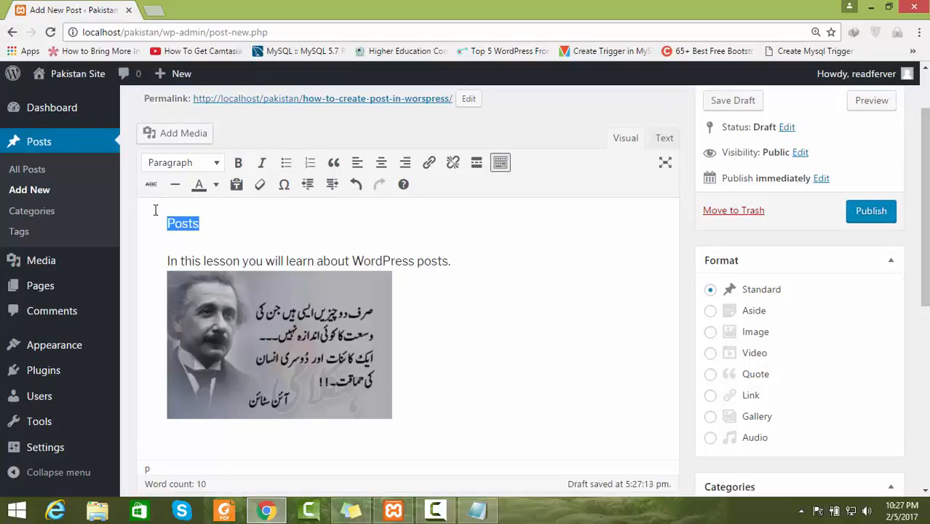
pyautogui.click(216, 162)
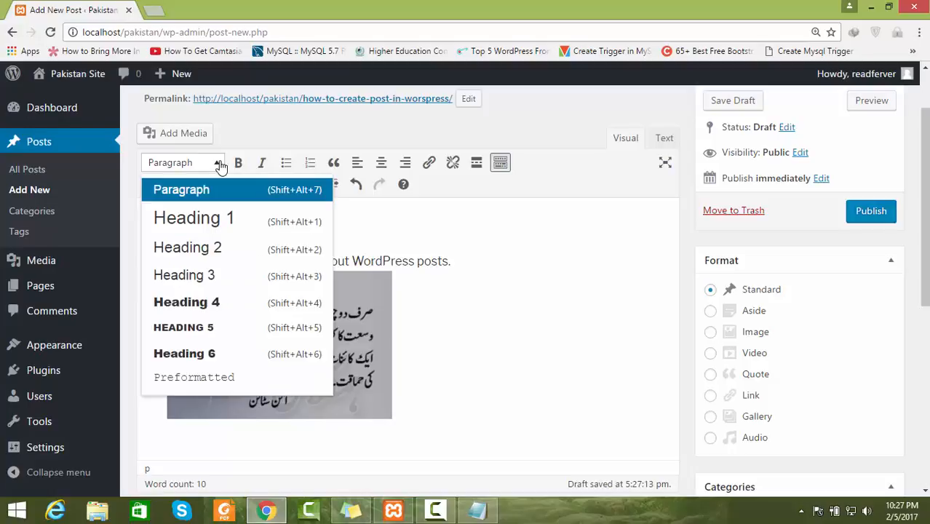
pyautogui.click(213, 231)
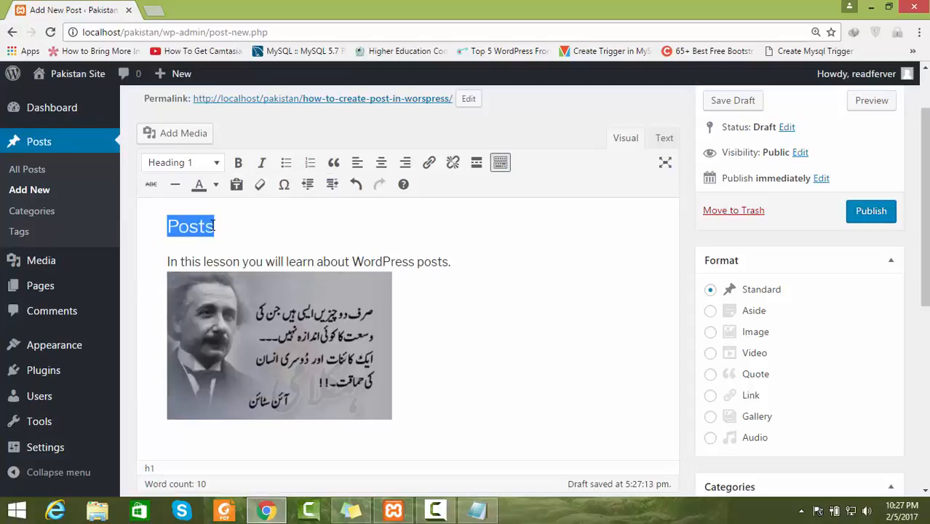
# Try Heading 2 on the "Posts" line, and settle on Heading 3 for it
pyautogui.click(212, 163)
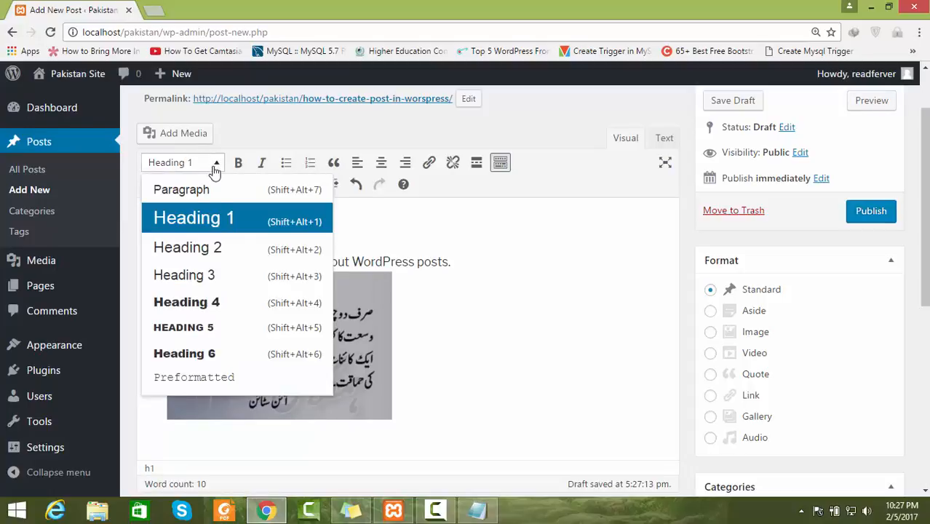
pyautogui.click(216, 246)
pyautogui.click(215, 164)
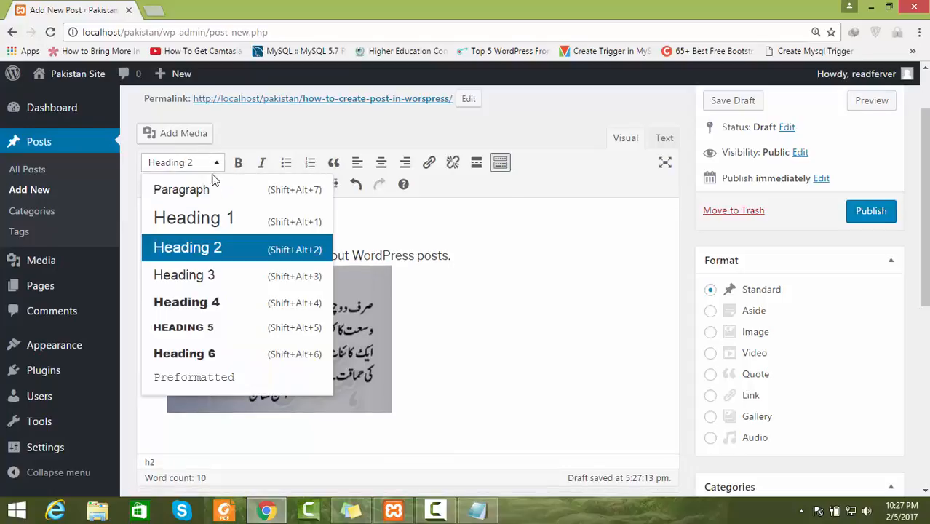
pyautogui.click(210, 275)
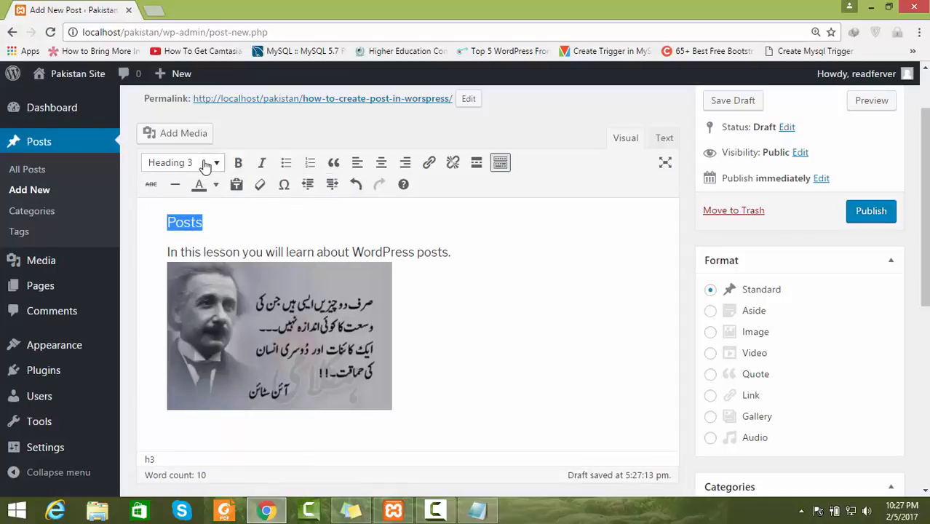
pyautogui.click(219, 232)
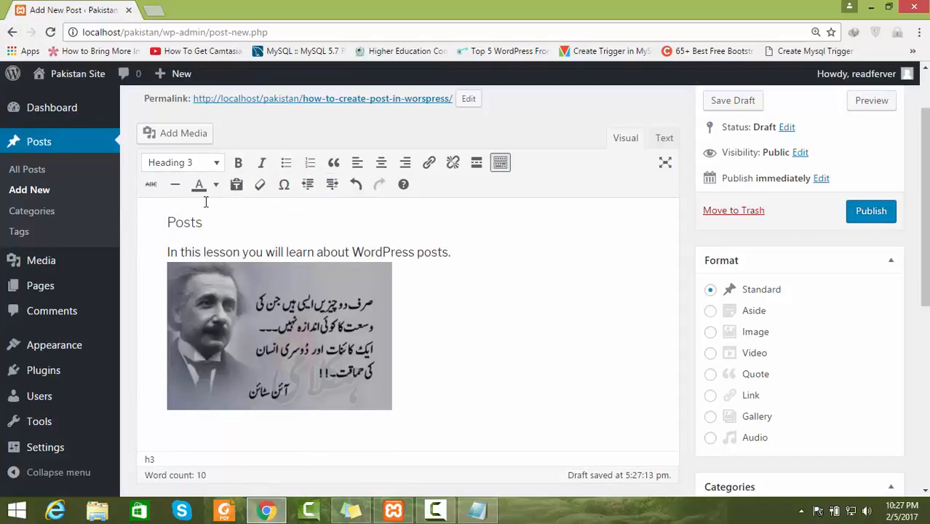
pyautogui.click(216, 160)
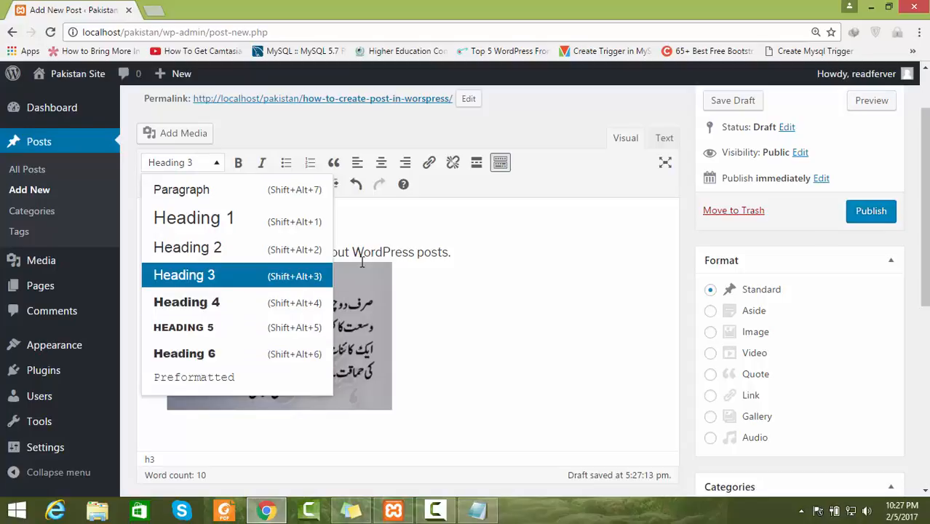
pyautogui.click(382, 221)
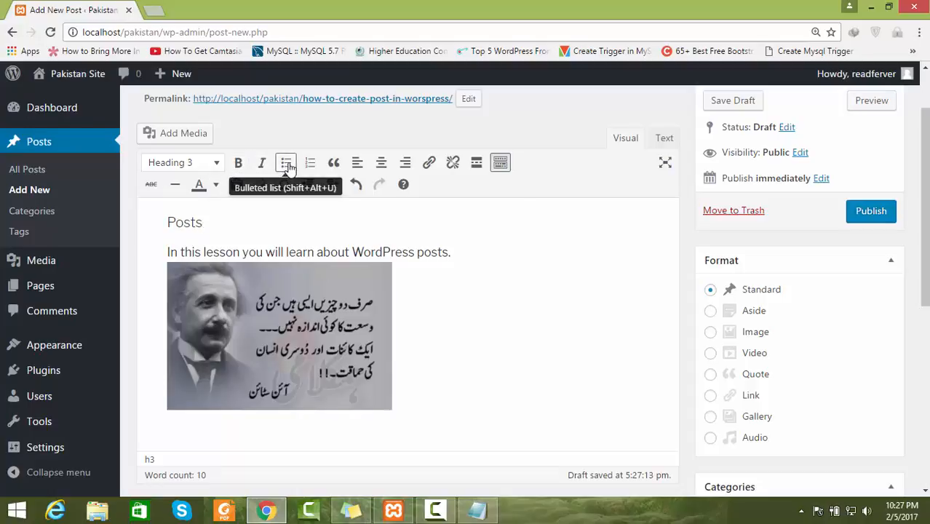
# Add three separate lines reading "lahore", "islamabad" and "karachi" below the "Posts" heading
pyautogui.press('Return')
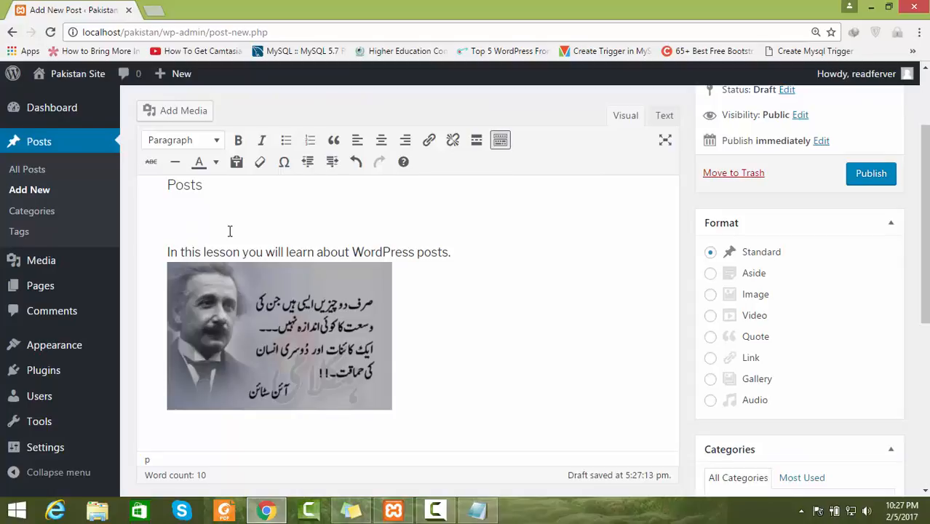
pyautogui.write('lahore')
pyautogui.press('Return')
pyautogui.write('islam')
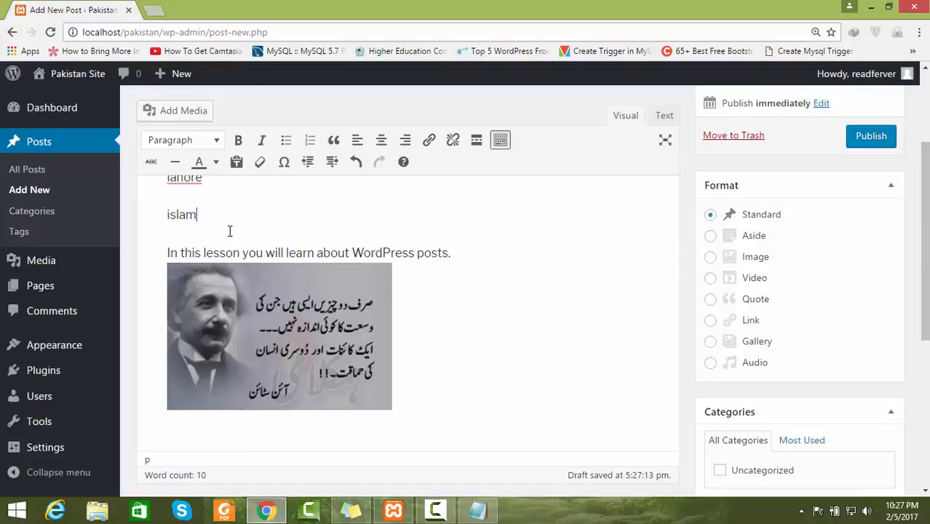
pyautogui.write('abad')
pyautogui.press('Return')
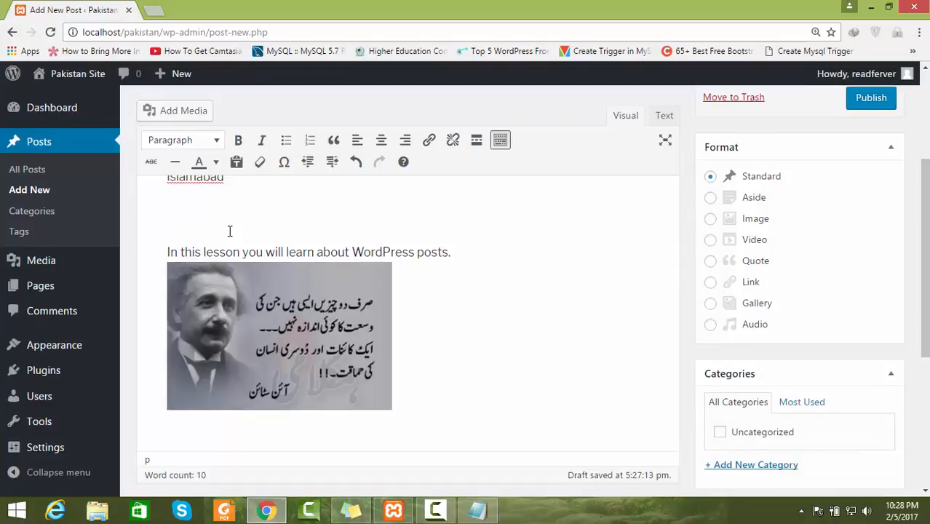
pyautogui.write('karachi')
# Format the three city lines as a bulleted list, and change them to a numbered list
pyautogui.moveTo(208, 212); pyautogui.dragTo(197, 182)
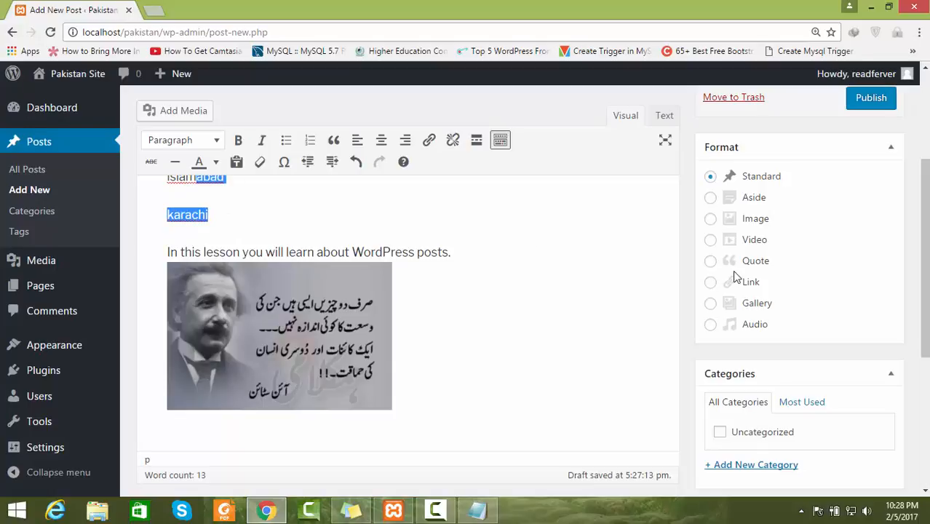
pyautogui.moveTo(925, 309); pyautogui.dragTo(924, 262)
pyautogui.moveTo(220, 308); pyautogui.dragTo(149, 235)
pyautogui.click(219, 310)
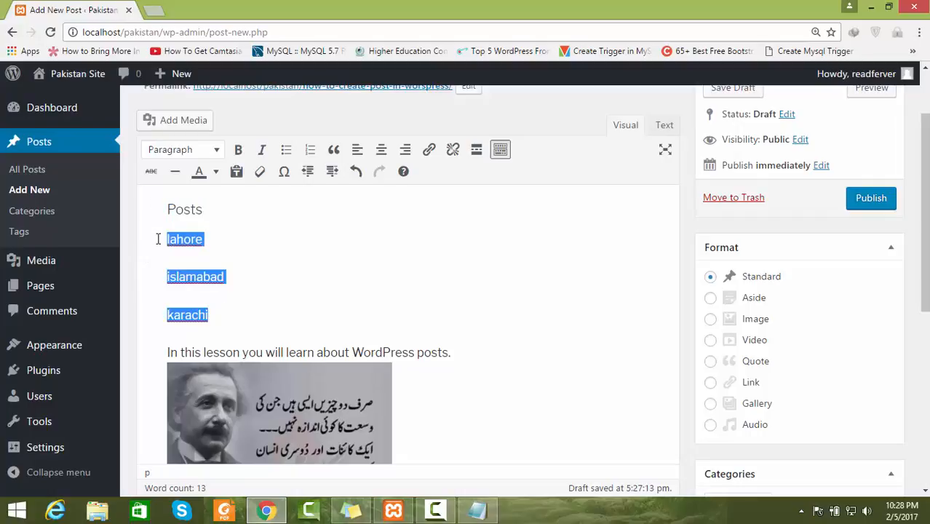
pyautogui.click(286, 150)
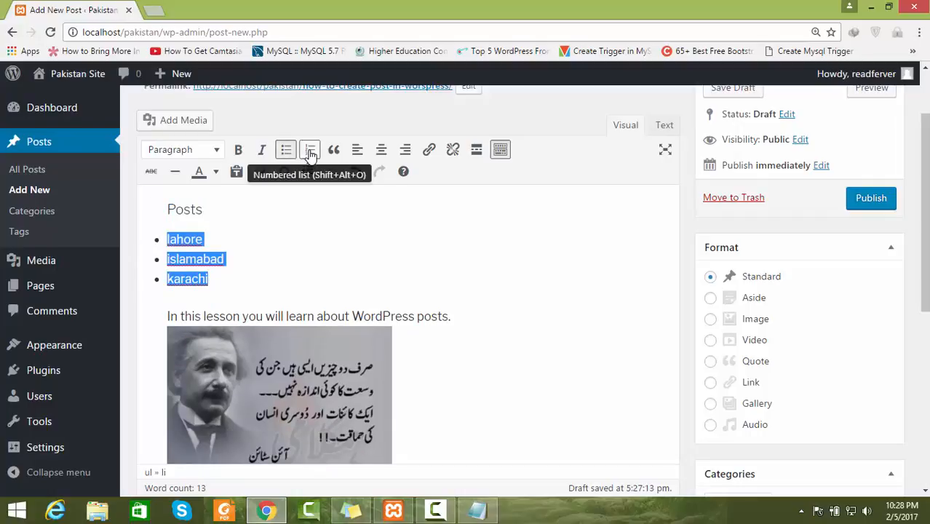
pyautogui.click(310, 154)
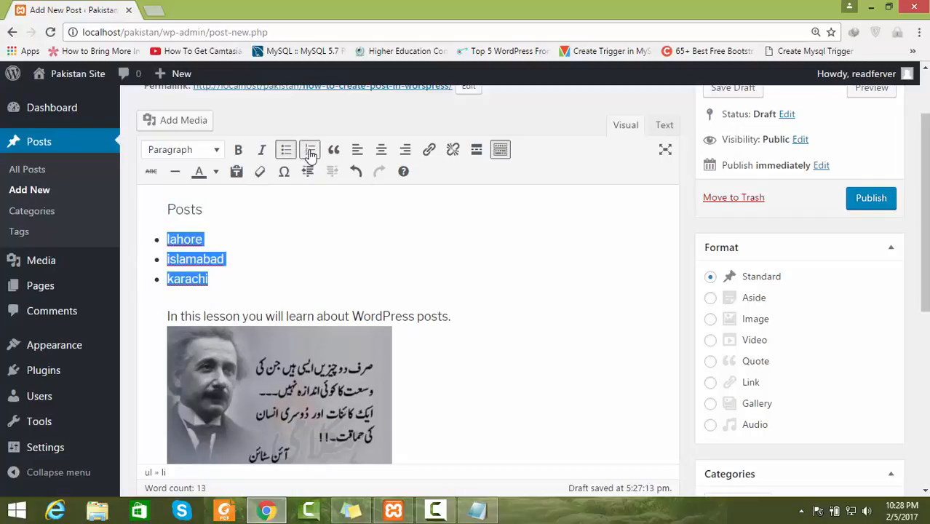
# Try left and center alignment on the numbered list, and settle on right alignment
pyautogui.click(358, 156)
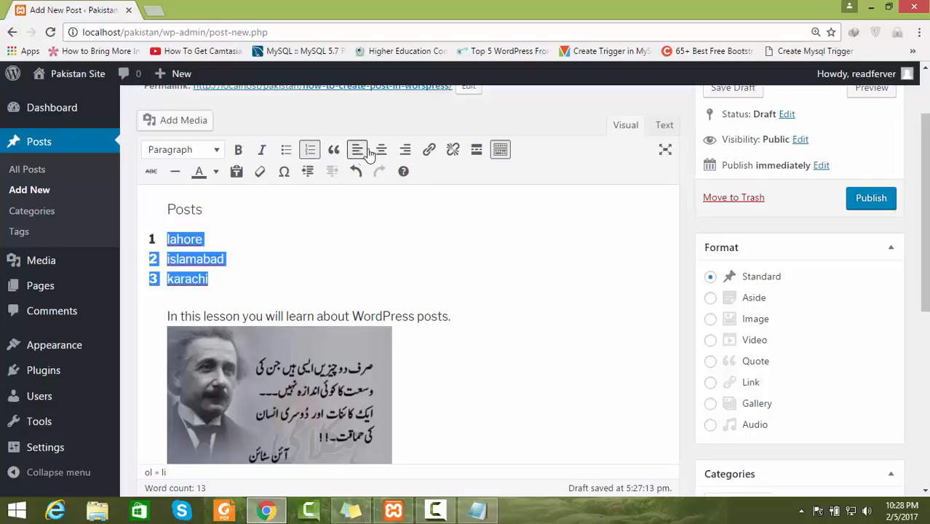
pyautogui.click(381, 151)
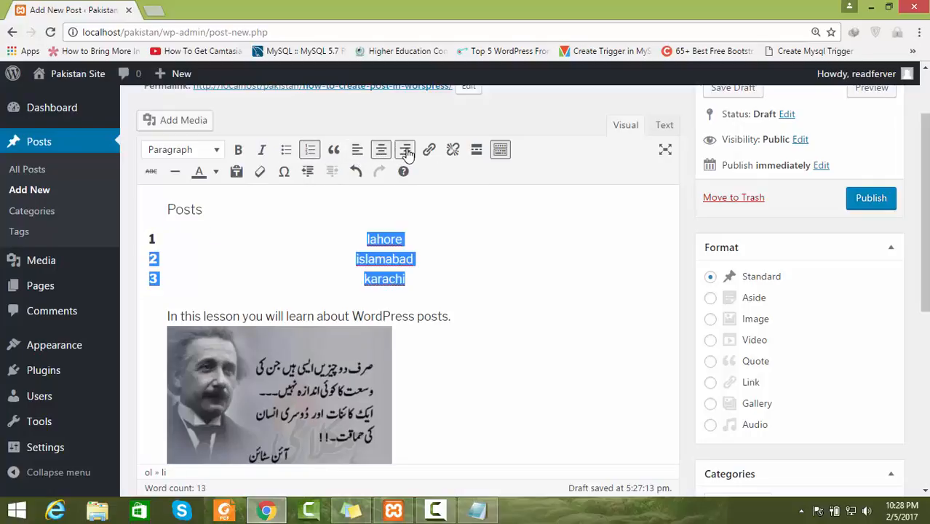
pyautogui.click(405, 151)
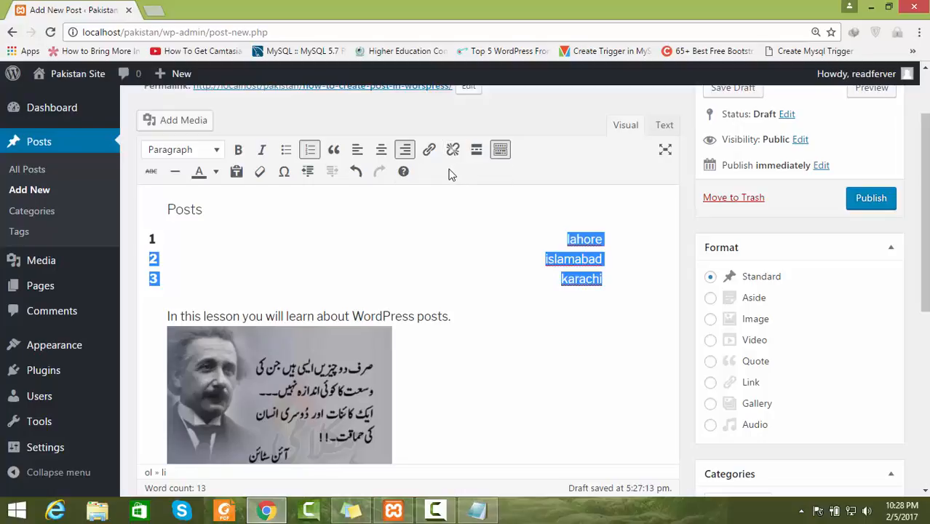
pyautogui.click(609, 284)
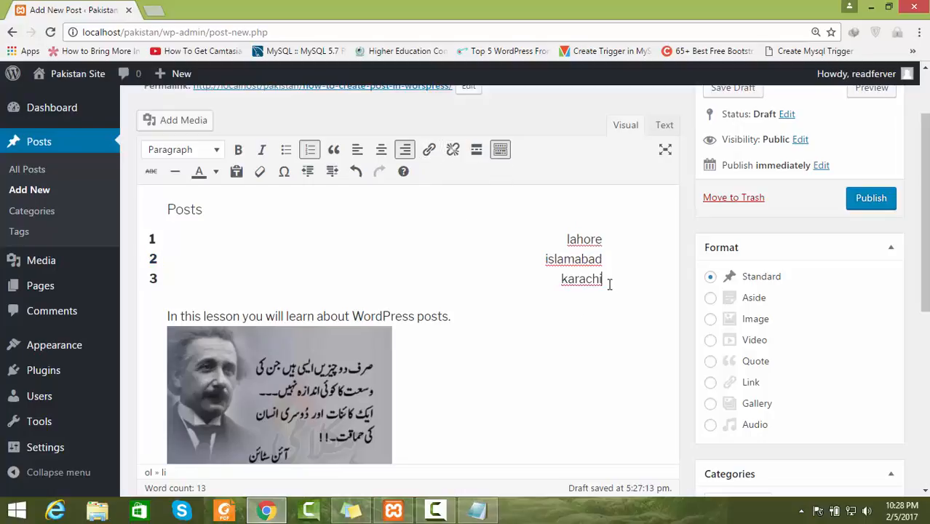
pyautogui.doubleClick(561, 279)
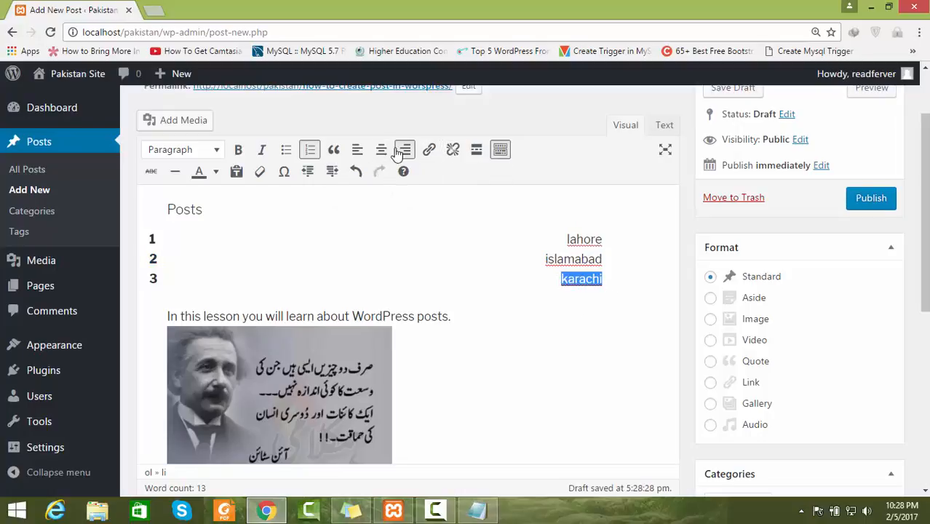
pyautogui.click(429, 151)
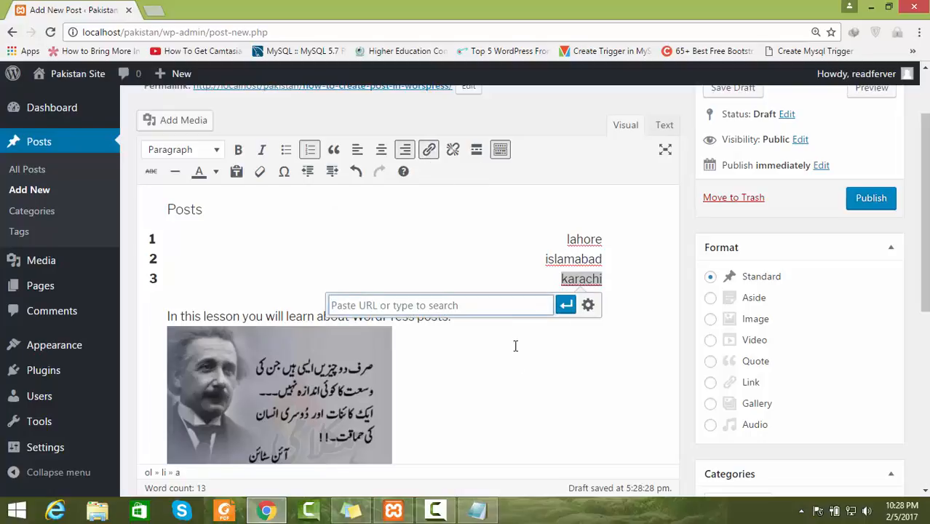
pyautogui.click(588, 306)
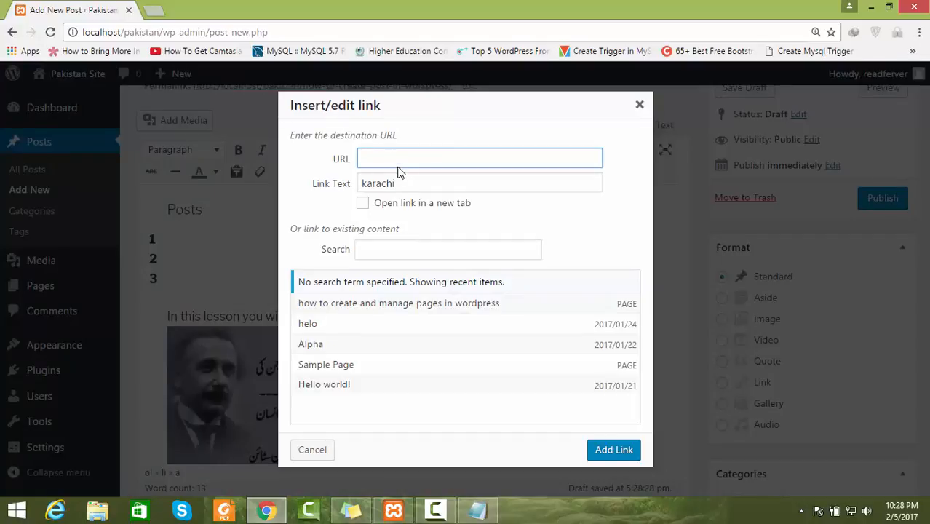
pyautogui.write('kra')
pyautogui.write('chai')
pyautogui.write('.co')
pyautogui.press('BackSpace')
pyautogui.press('BackSpace')
pyautogui.press('BackSpace')
pyautogui.press('BackSpace')
pyautogui.press('BackSpace')
pyautogui.press('BackSpace')
pyautogui.press('BackSpace')
pyautogui.press('BackSpace')
pyautogui.press('BackSpace')
pyautogui.press('BackSpace')
pyautogui.write('w3school.co')
# Replace the link text with "w3 school" and add the link to the list item
pyautogui.moveTo(404, 182); pyautogui.dragTo(348, 192)
pyautogui.write('w')
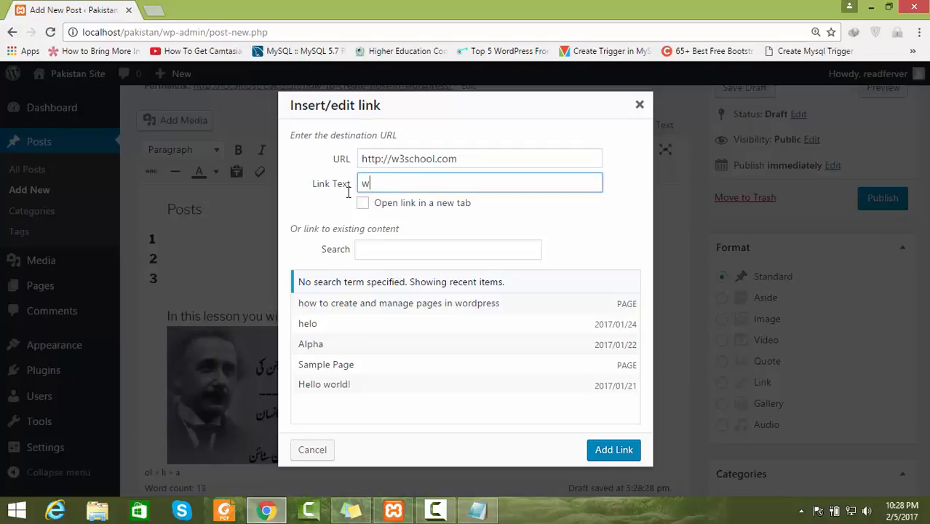
pyautogui.write('3 school')
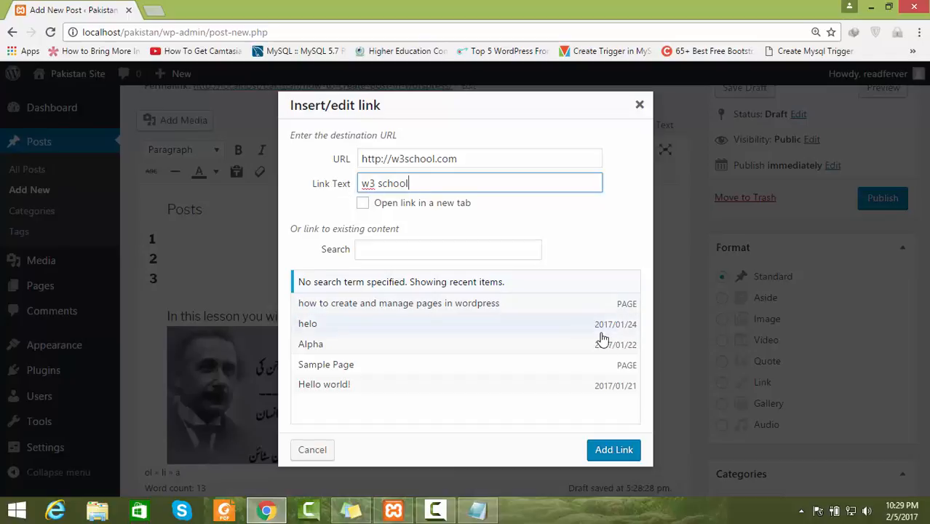
pyautogui.click(620, 442)
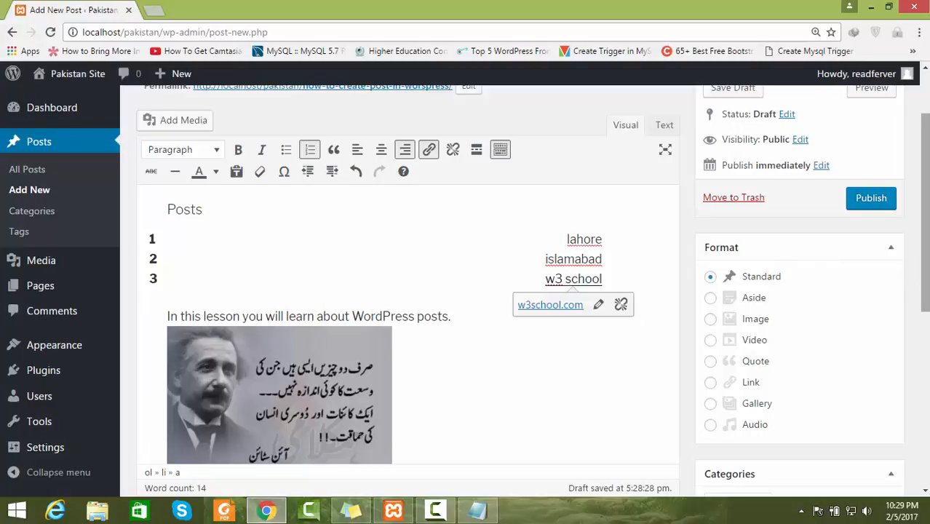
# Add an empty paragraph below the image
pyautogui.moveTo(925, 279); pyautogui.dragTo(924, 258)
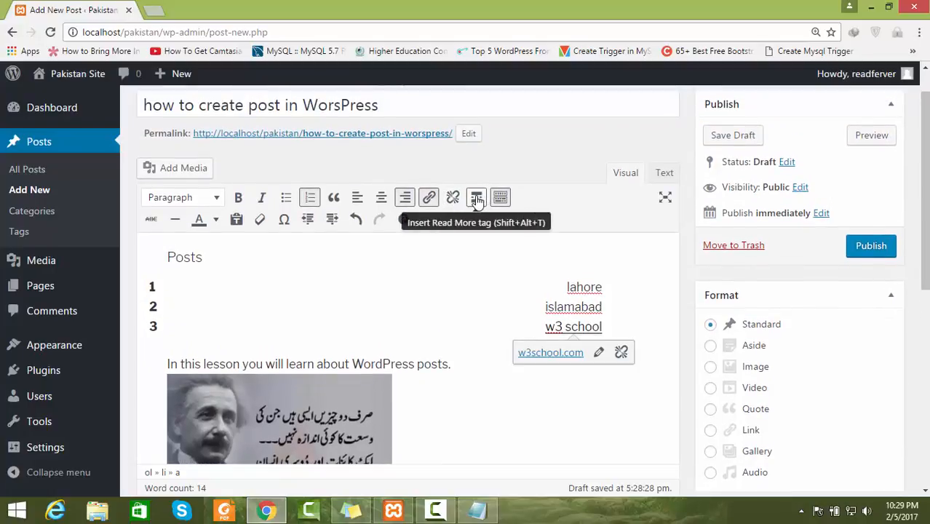
pyautogui.scroll(-2, 472, 355)
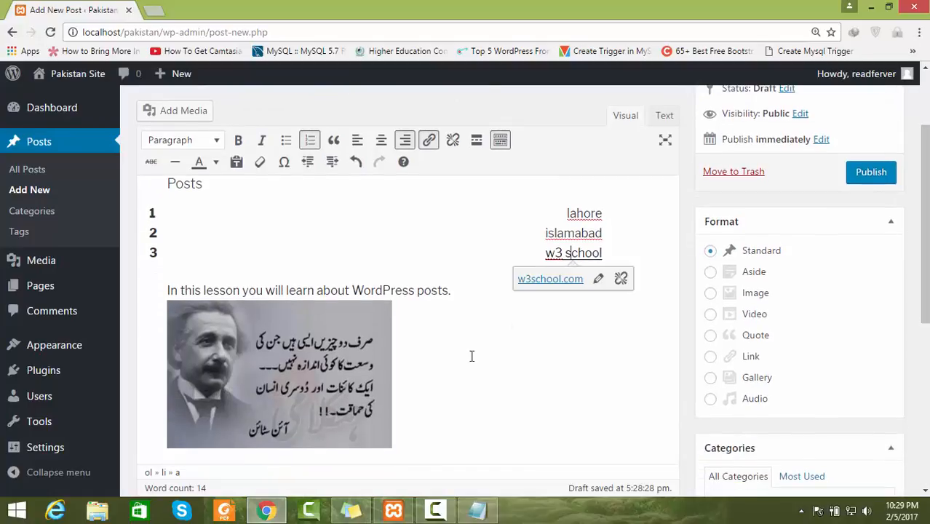
pyautogui.click(407, 436)
pyautogui.press('Return')
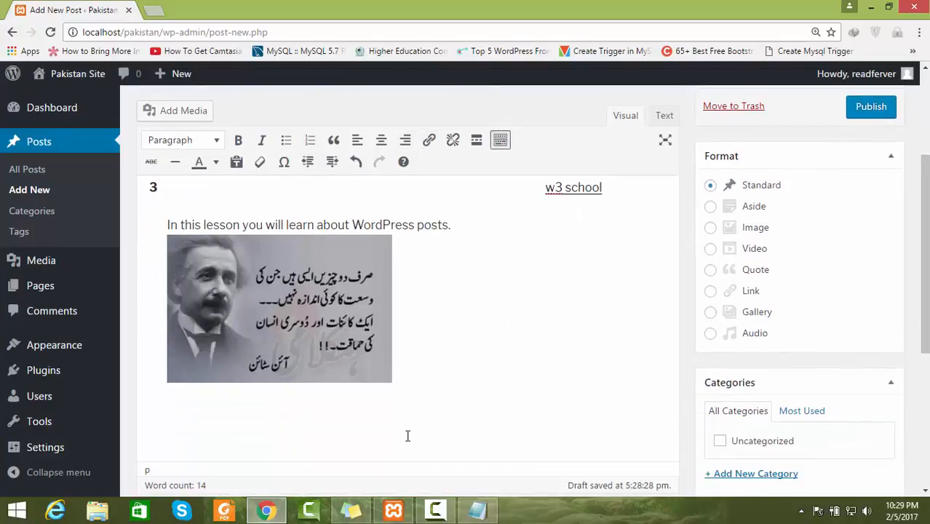
# Apply strikethrough to "WordPress posts." in the body sentence
pyautogui.scroll(2, 924, 219)
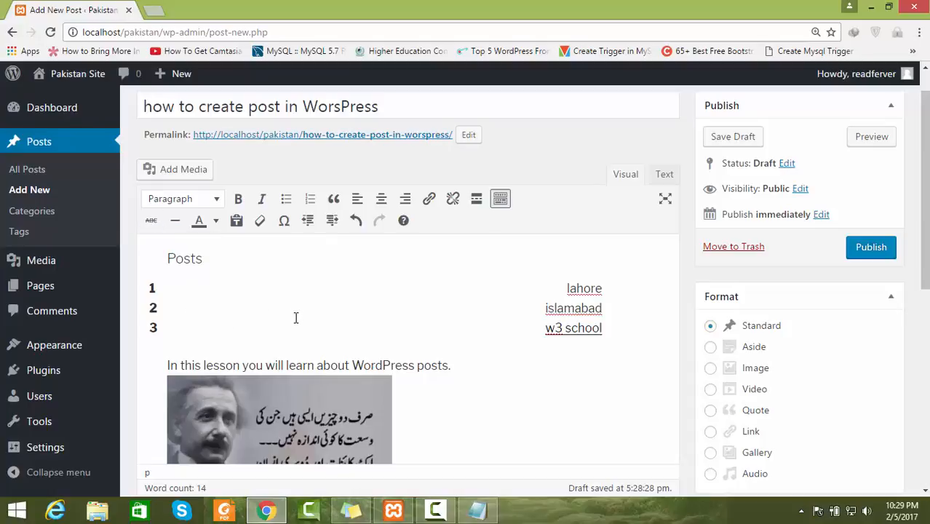
pyautogui.moveTo(451, 365); pyautogui.dragTo(353, 365)
pyautogui.click(152, 225)
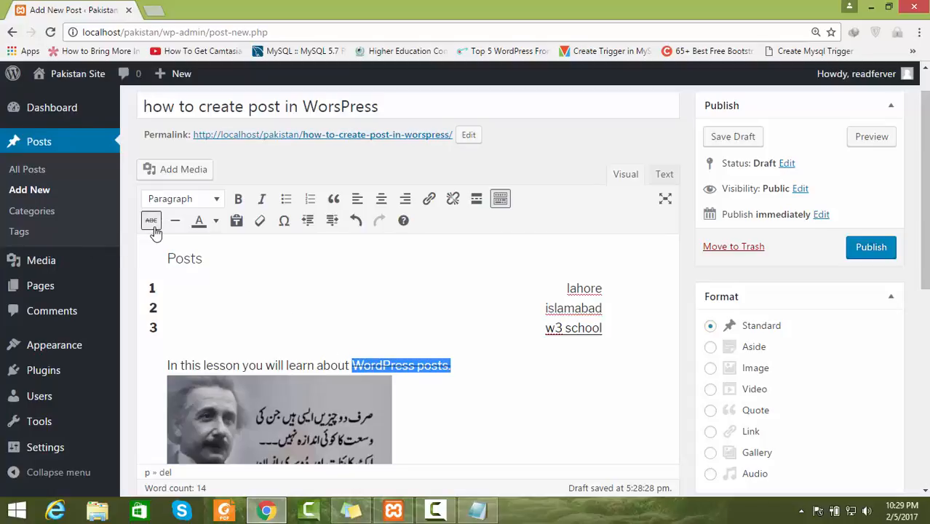
# Insert a horizontal line below the "w3 school" list item
pyautogui.click(408, 308)
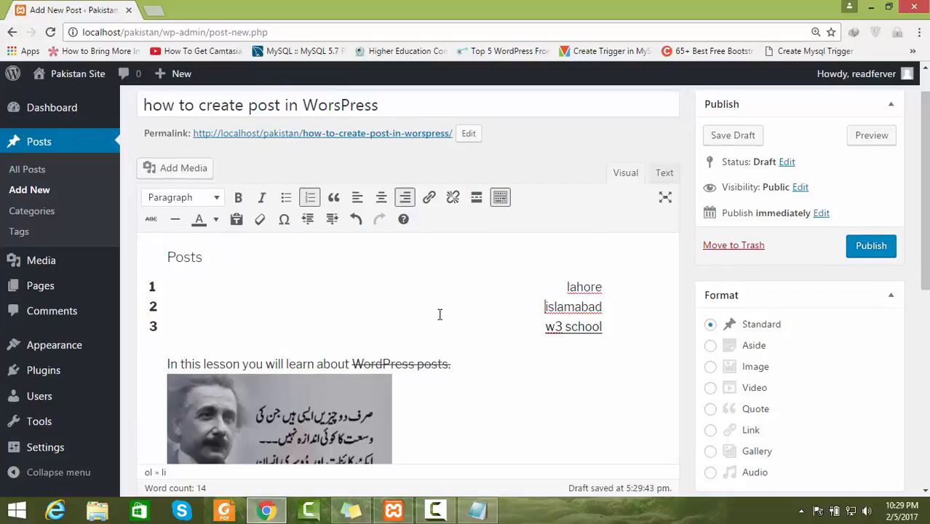
pyautogui.click(610, 323)
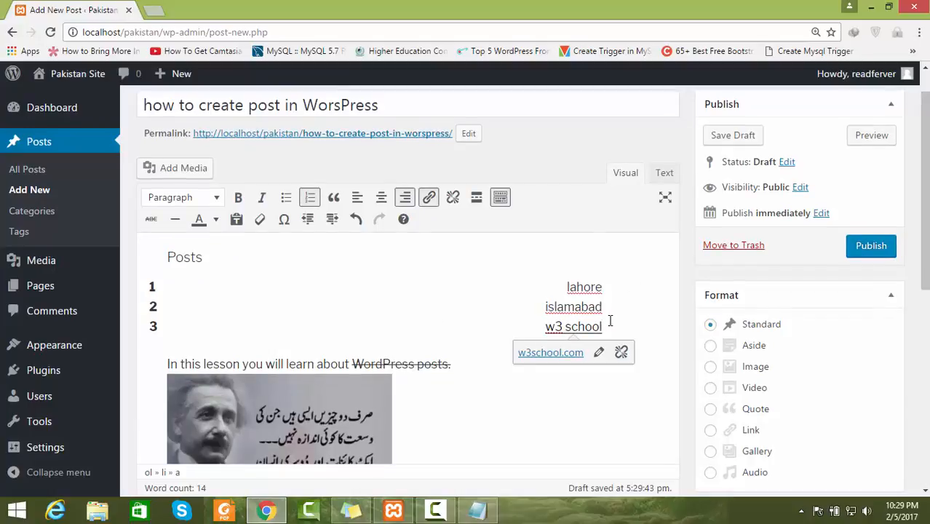
pyautogui.click(175, 219)
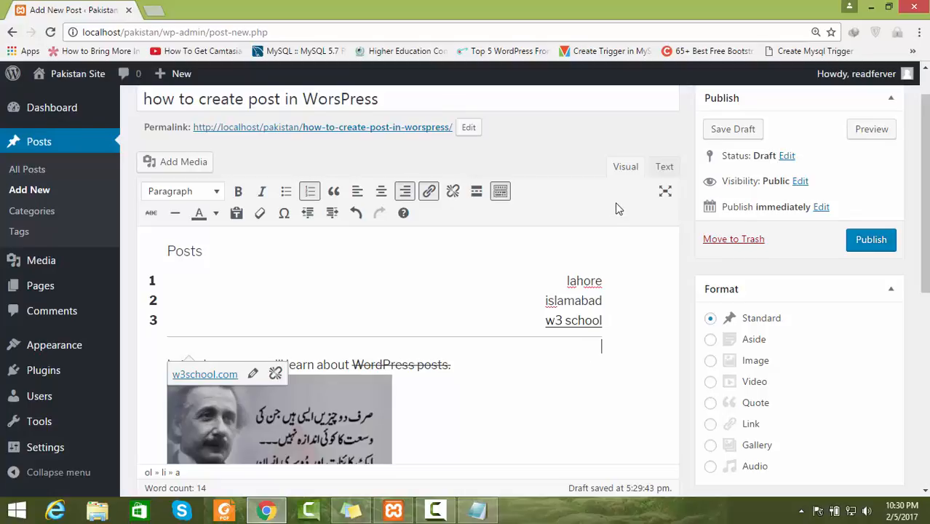
# Switch between the visual and HTML views of the post, and examine the markup of the list and horizontal line
pyautogui.click(664, 167)
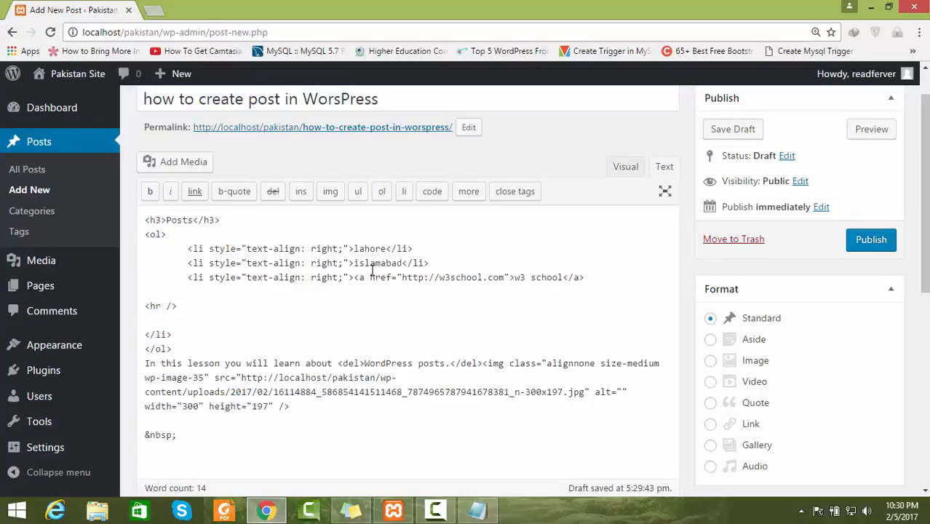
pyautogui.click(646, 168)
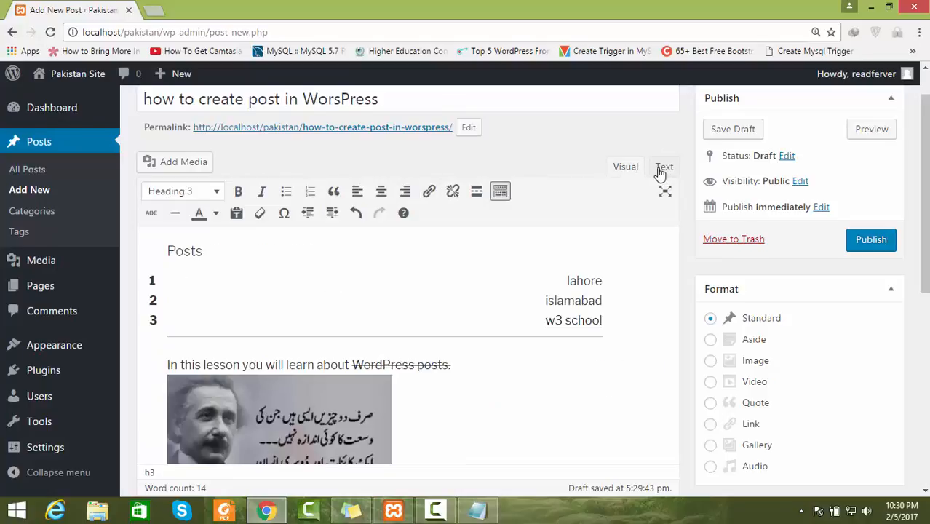
pyautogui.click(663, 169)
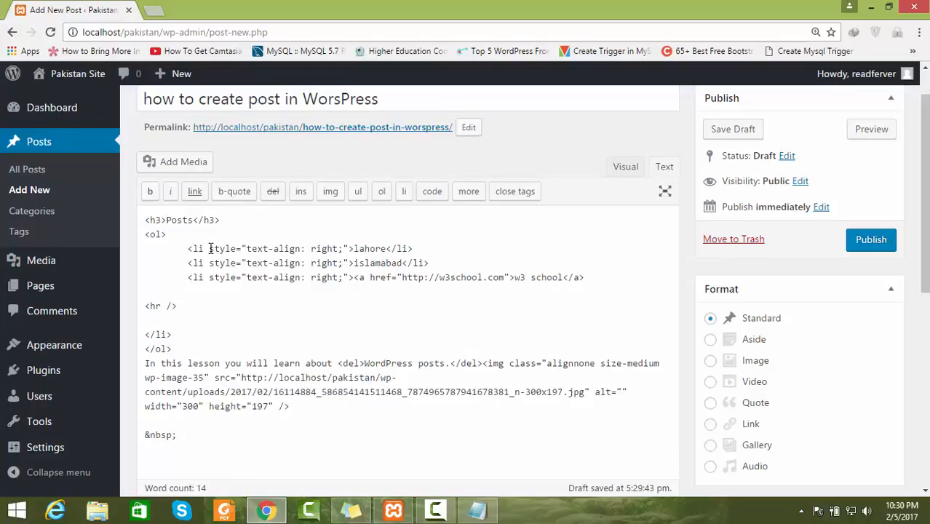
pyautogui.moveTo(185, 248); pyautogui.dragTo(596, 280)
pyautogui.click(395, 294)
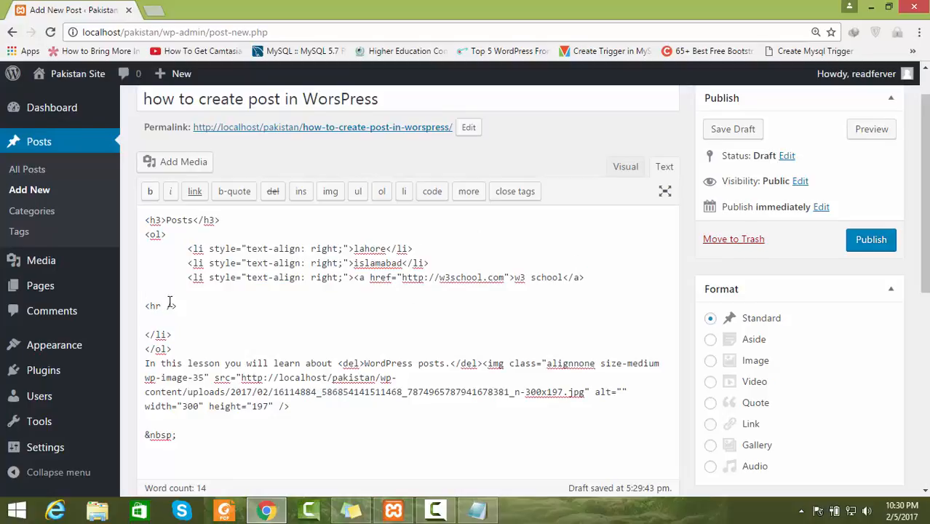
pyautogui.moveTo(190, 304); pyautogui.dragTo(145, 291)
pyautogui.moveTo(152, 255); pyautogui.dragTo(138, 238)
# Add style="color:red;" to the opening ol tag in the HTML, and return to the visual view
pyautogui.click(222, 300)
pyautogui.write('ty')
pyautogui.press('BackSpace')
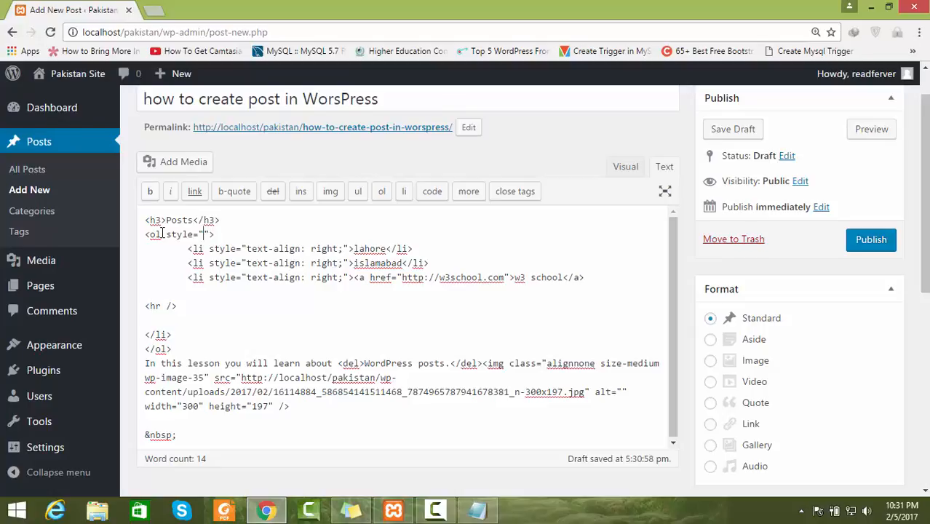
pyautogui.write('color:red;')
pyautogui.click(623, 166)
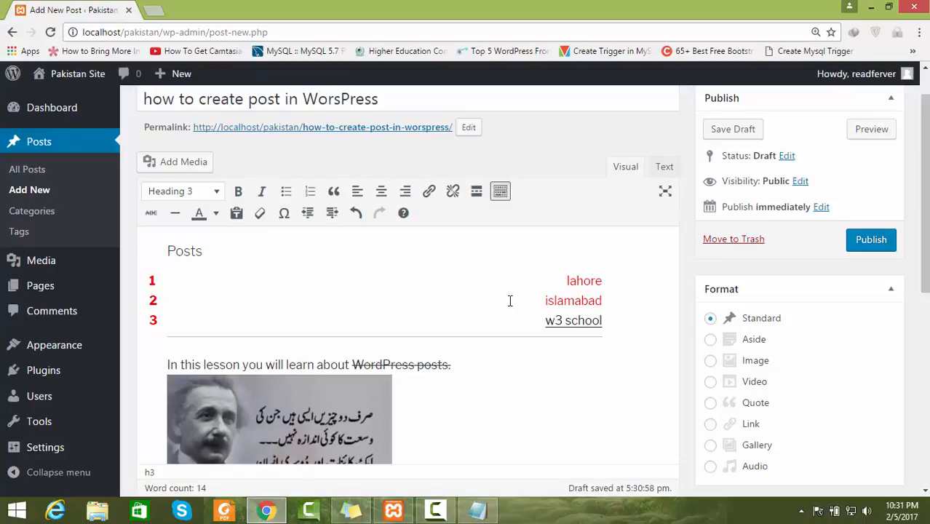
# Check the list's color style in the HTML source, and look over the whole post in the visual view
pyautogui.click(664, 166)
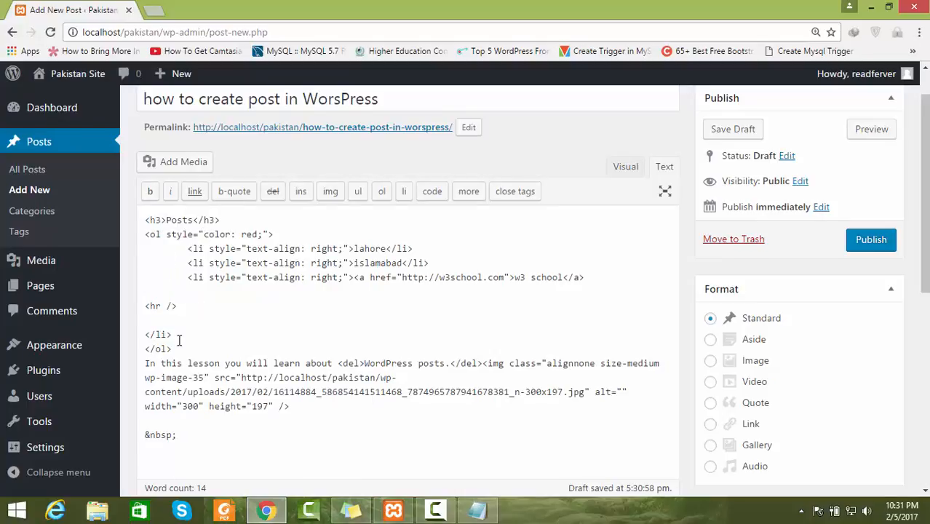
pyautogui.click(631, 168)
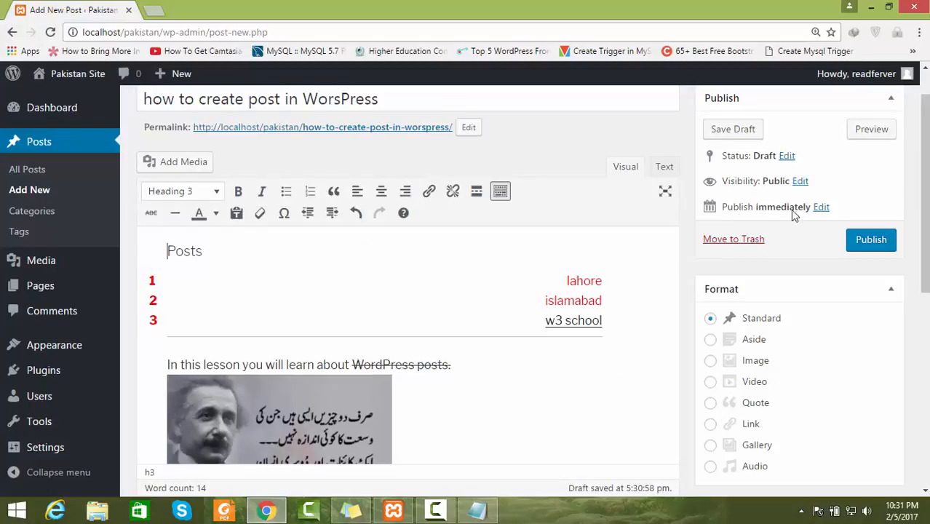
pyautogui.moveTo(925, 211); pyautogui.dragTo(926, 292)
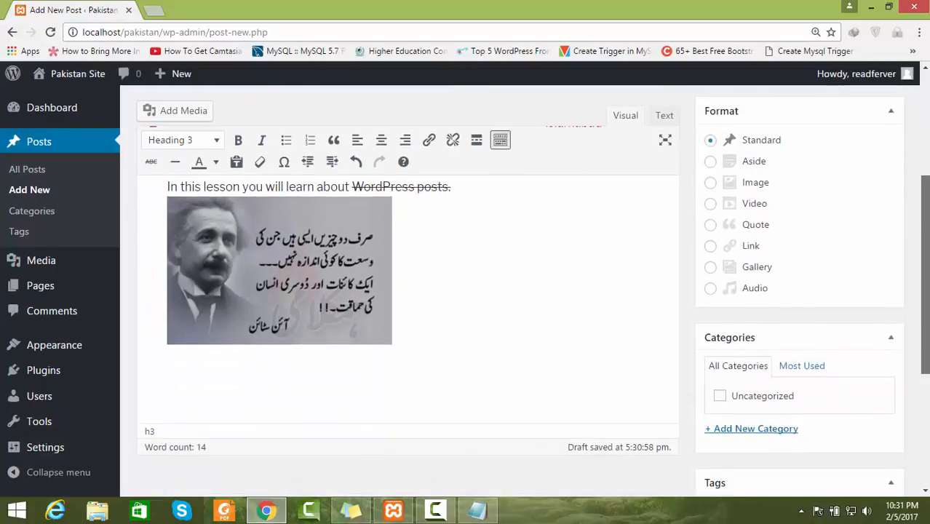
pyautogui.moveTo(926, 251); pyautogui.dragTo(927, 127)
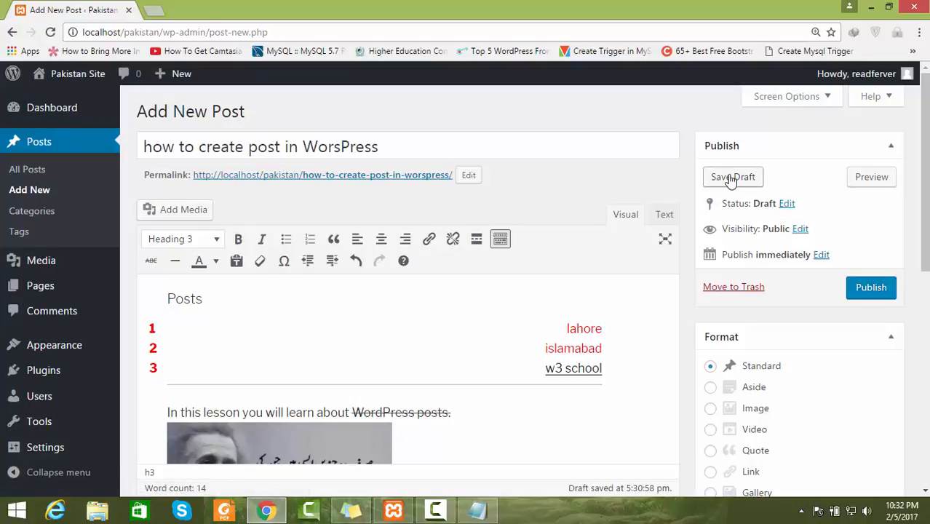
# Try the Password protected and Private visibility options for the post, and cancel back to Public
pyautogui.click(800, 229)
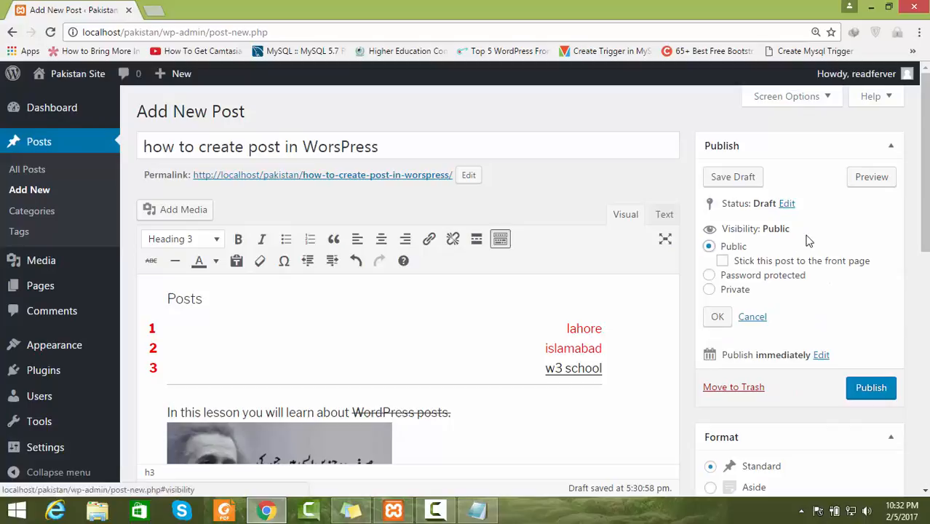
pyautogui.click(710, 276)
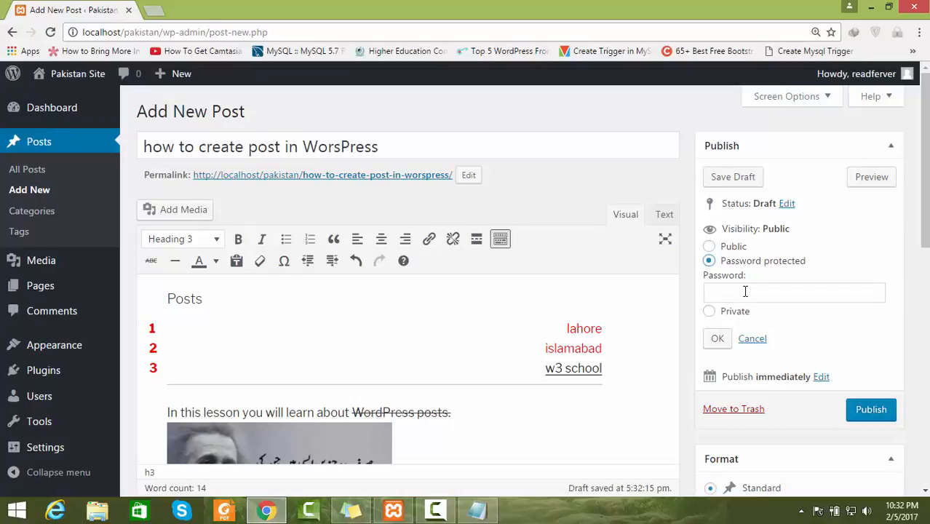
pyautogui.click(709, 311)
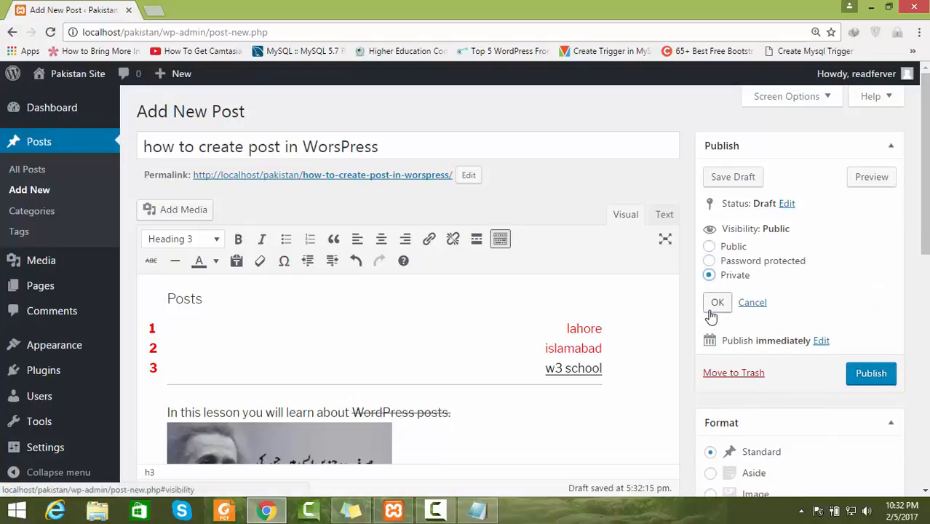
pyautogui.click(709, 247)
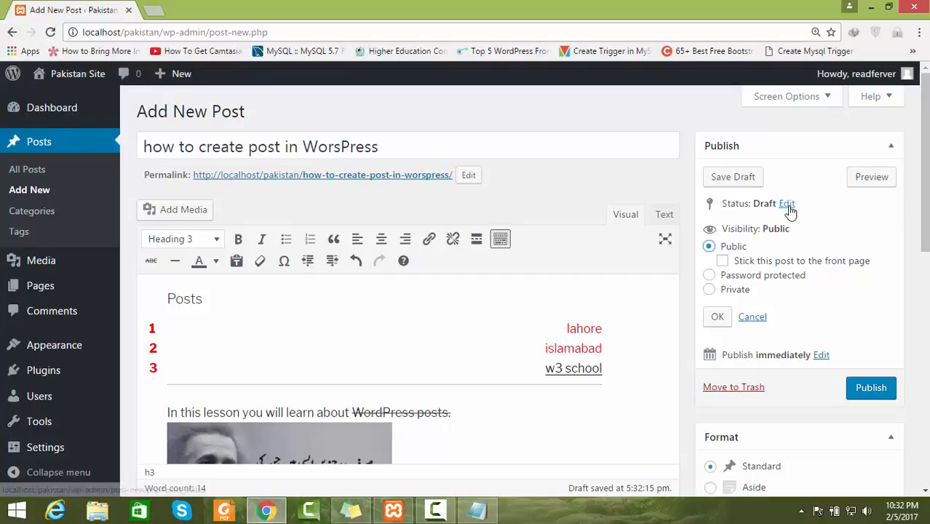
pyautogui.click(760, 316)
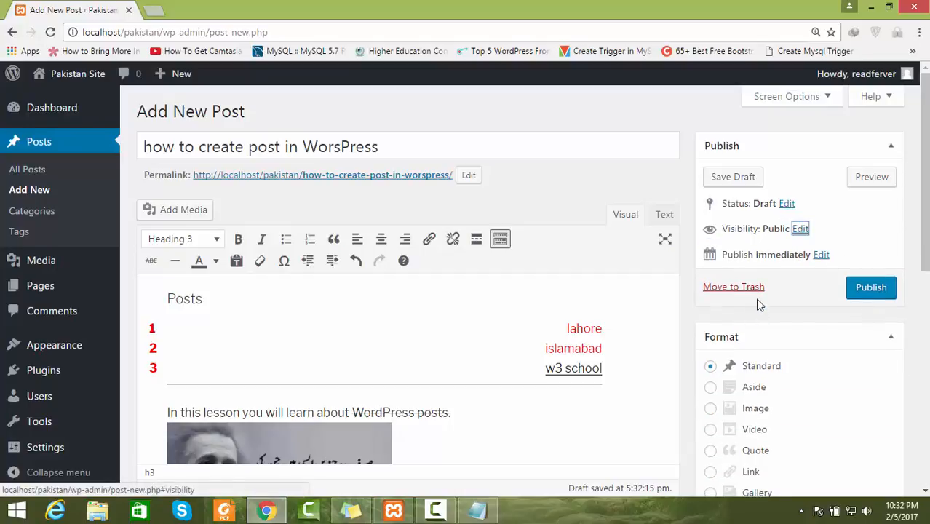
# Open the post's publish date settings and look through the available months
pyautogui.click(822, 256)
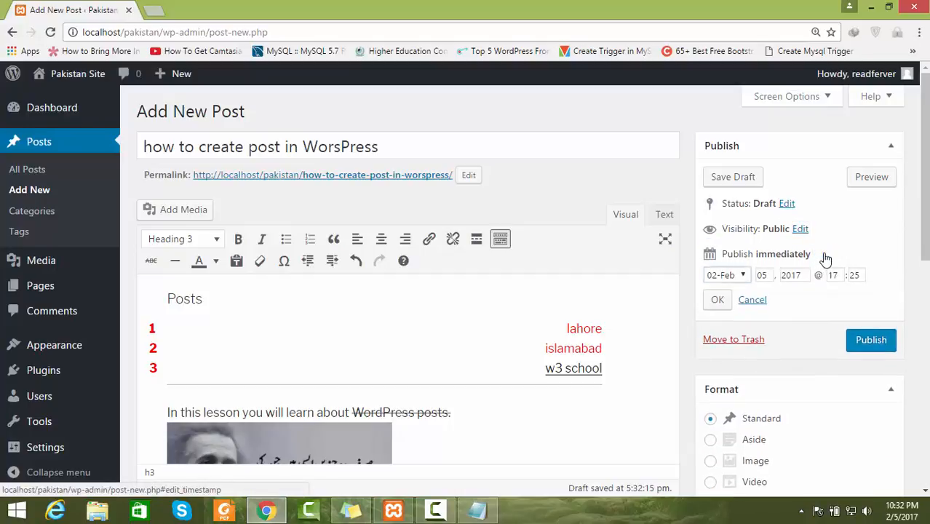
pyautogui.click(742, 276)
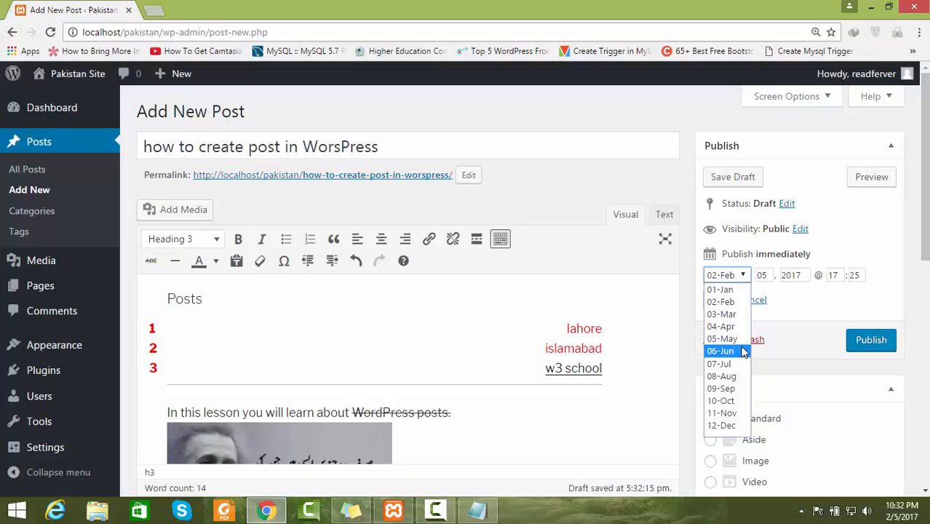
pyautogui.click(803, 295)
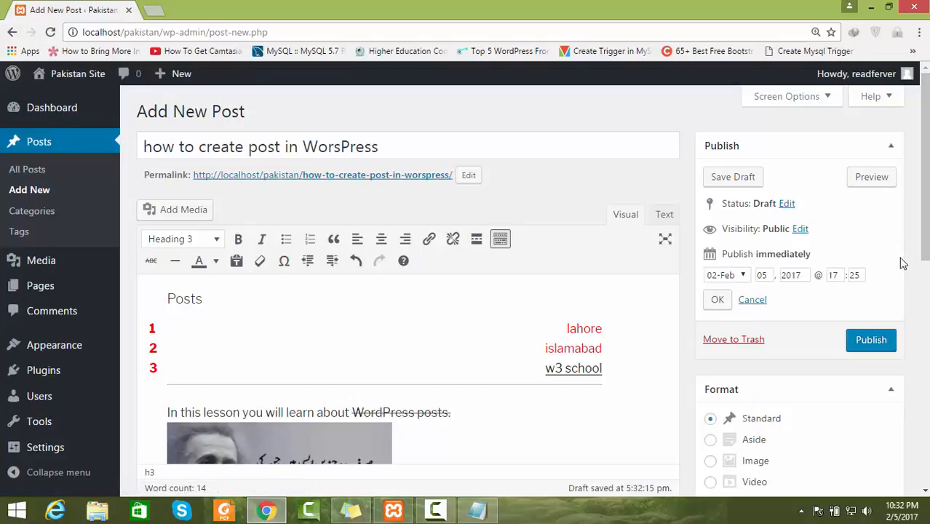
# Set the post format to Image after trying Aside
pyautogui.moveTo(924, 244); pyautogui.dragTo(924, 336)
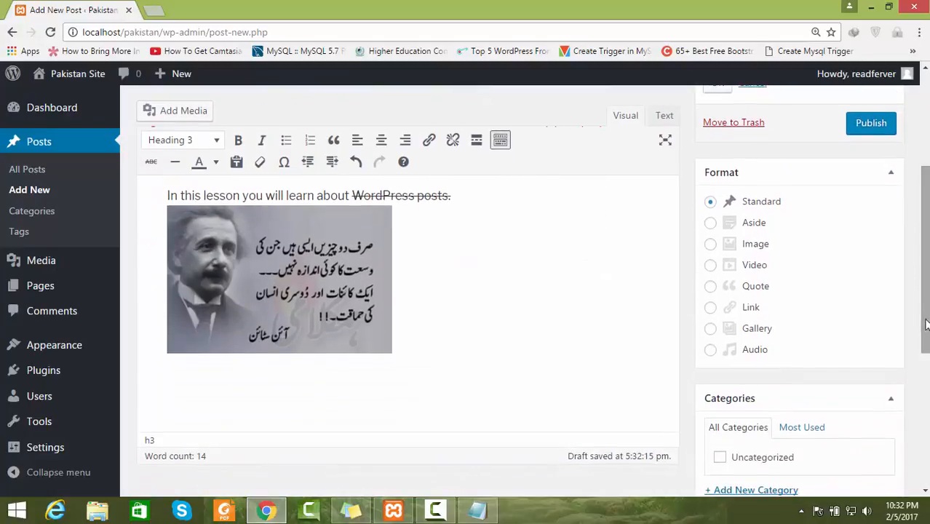
pyautogui.moveTo(923, 283)
pyautogui.mouseDown()
pyautogui.moveTo(924, 250)
pyautogui.moveTo(924, 277)
pyautogui.mouseUp()
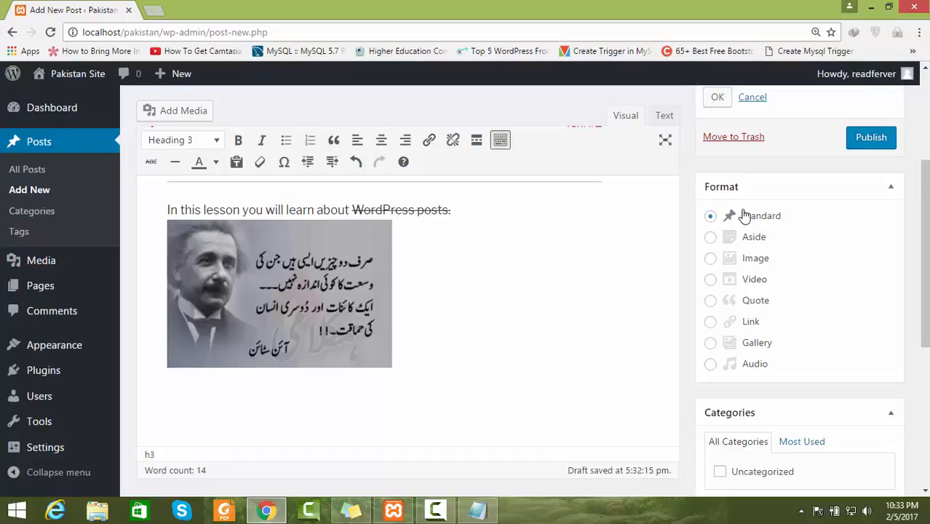
pyautogui.click(710, 240)
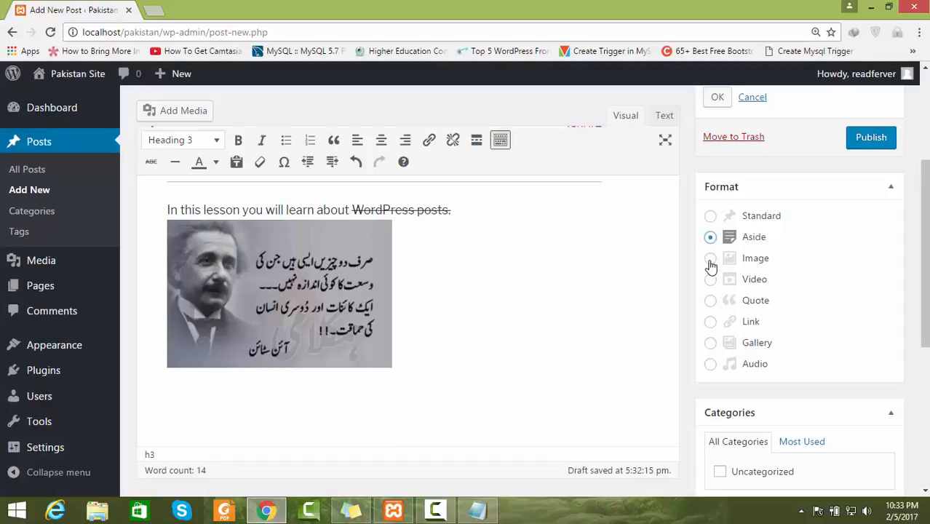
pyautogui.click(709, 260)
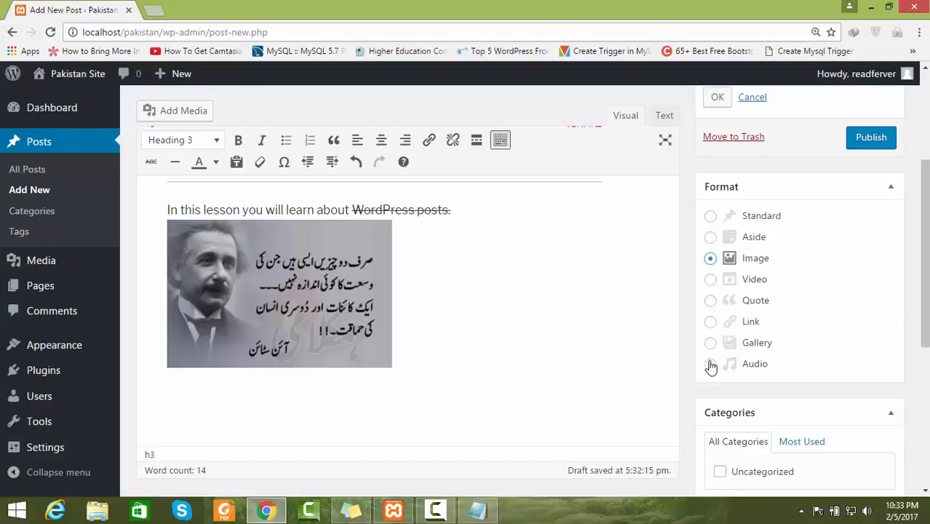
# Create three new categories for the post named Wordpress, Html and CSS, without a parent category
pyautogui.scroll(1, 926, 225)
pyautogui.moveTo(926, 225); pyautogui.dragTo(926, 371)
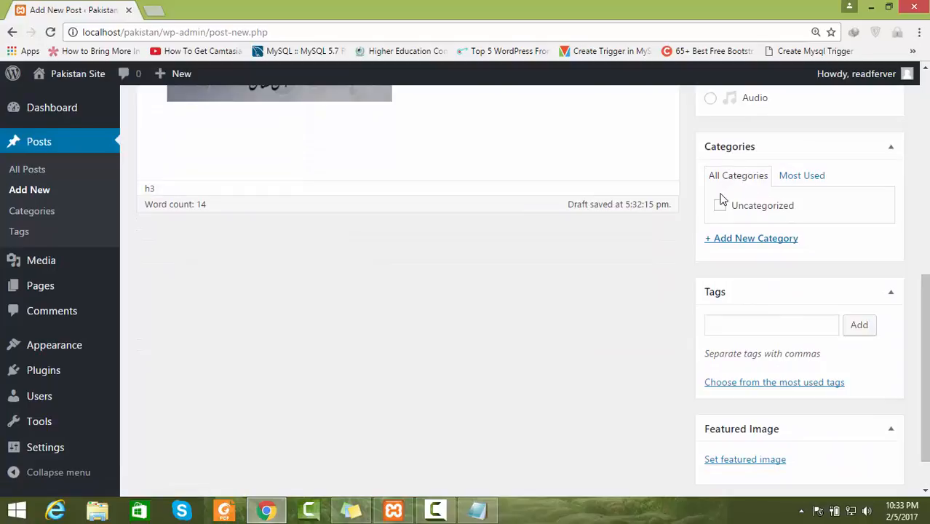
pyautogui.scroll(1, 757, 254)
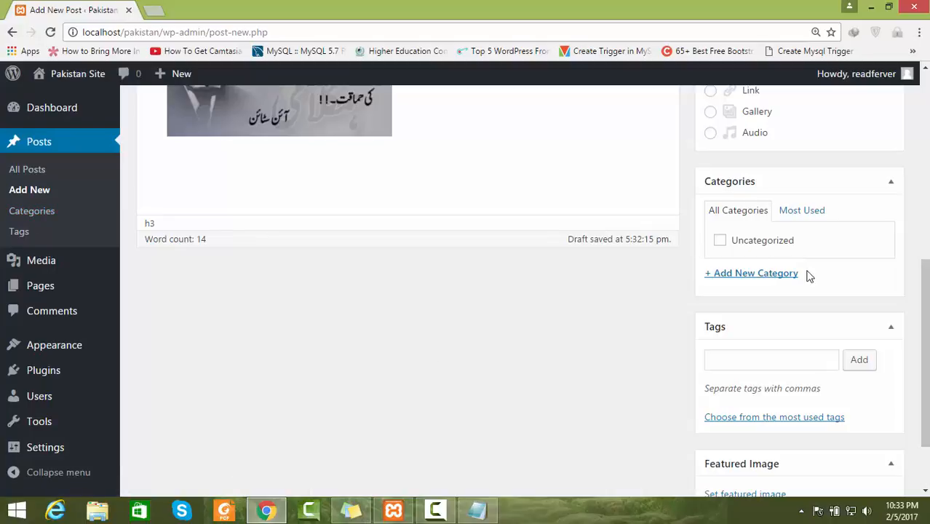
pyautogui.click(761, 273)
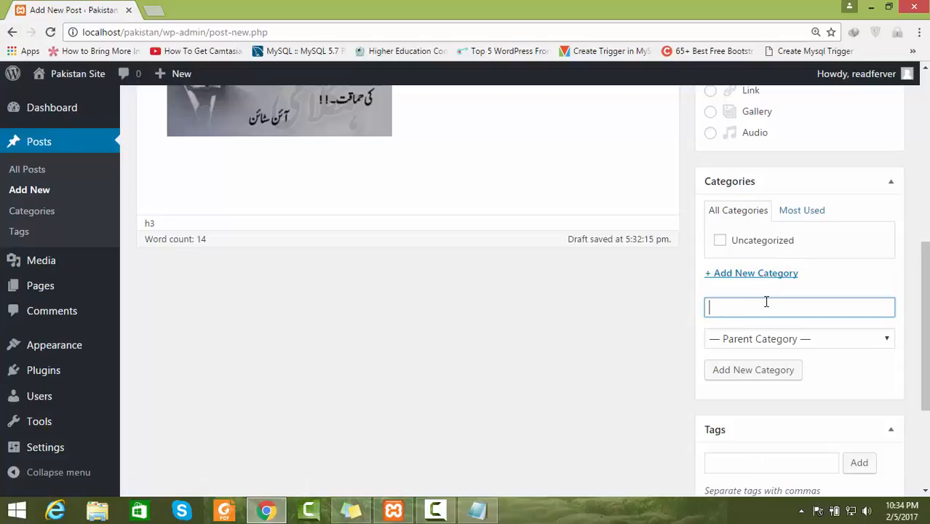
pyautogui.write('Wordpress')
pyautogui.click(769, 375)
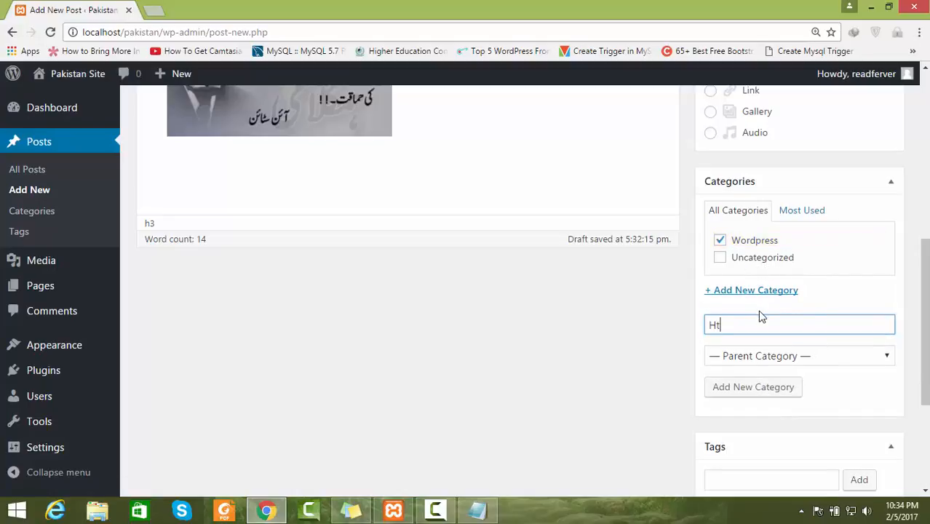
pyautogui.click(749, 392)
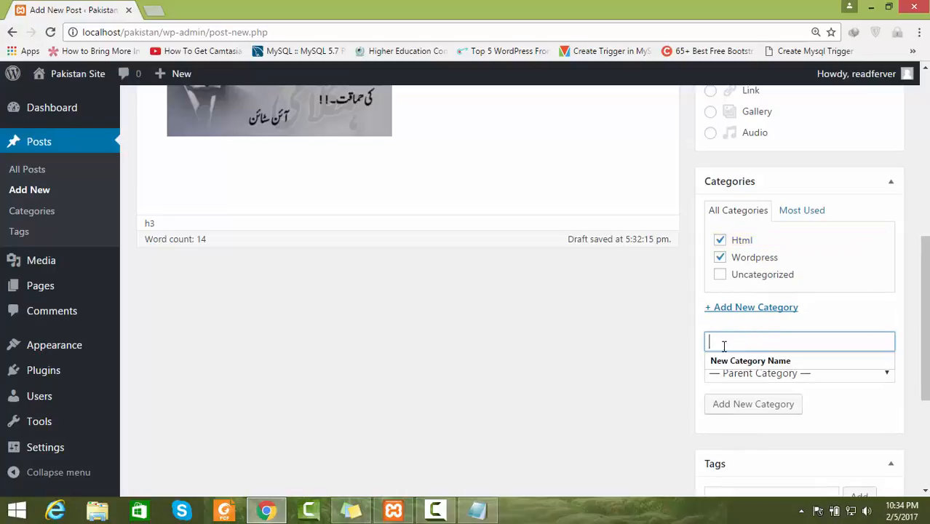
pyautogui.write('CSS')
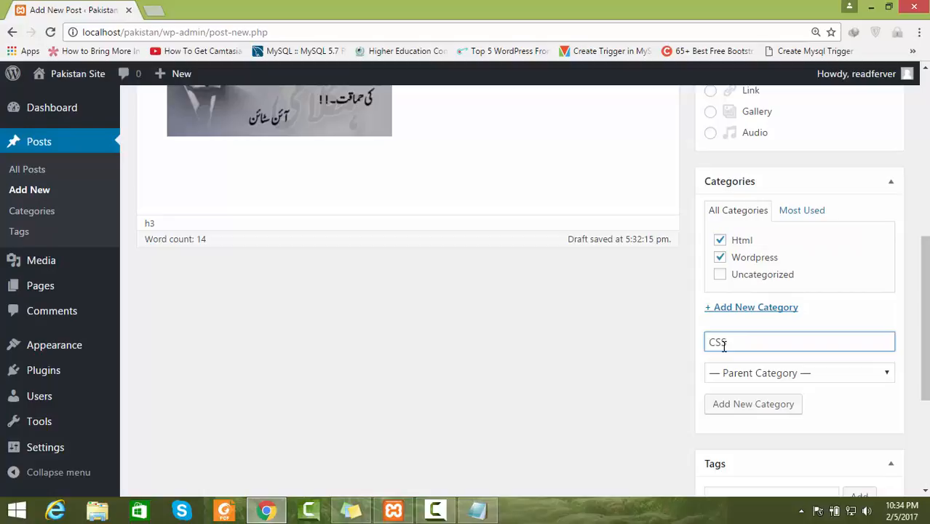
pyautogui.click(740, 404)
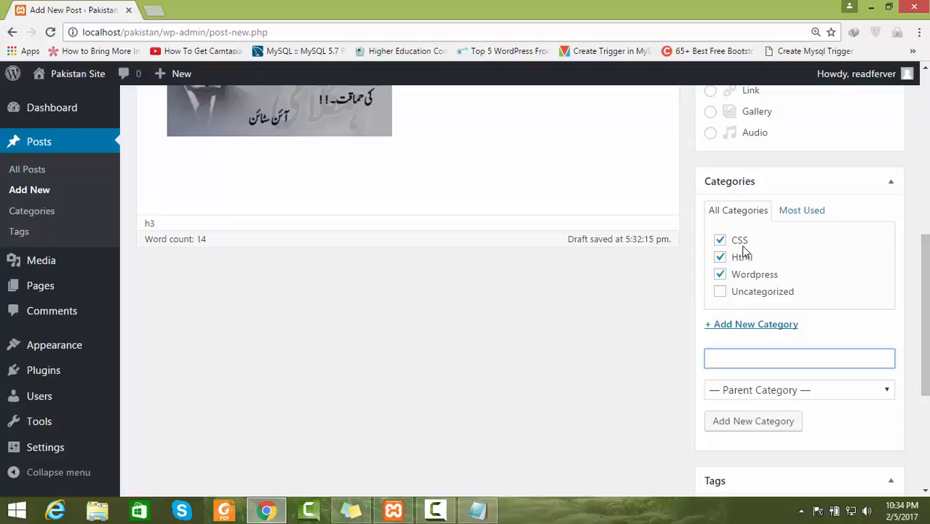
# Remove the Html and CSS categories from the post, and check the most used categories before returning to the full list
pyautogui.click(719, 259)
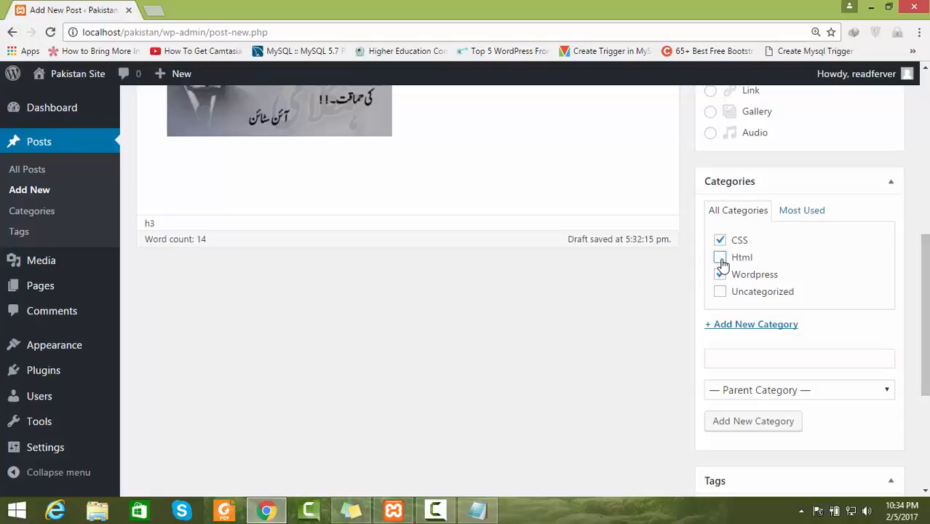
pyautogui.click(719, 241)
pyautogui.click(793, 213)
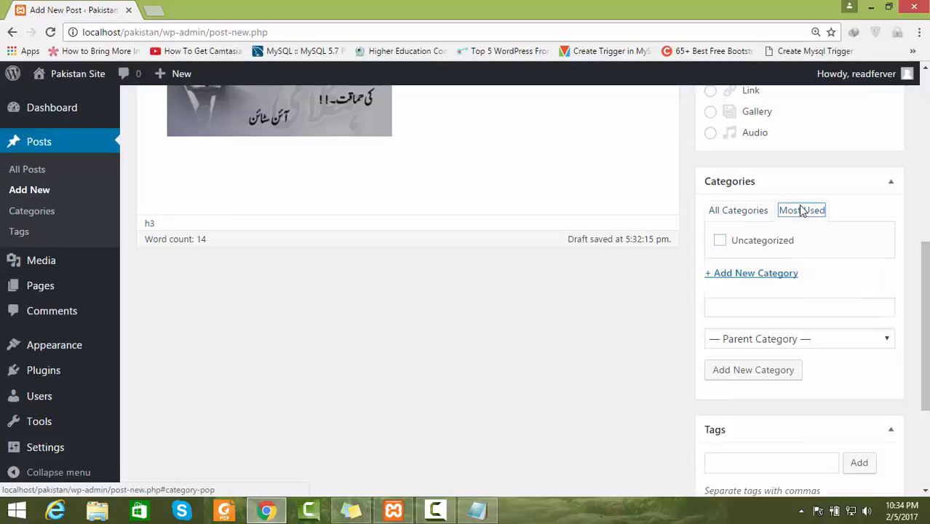
pyautogui.click(738, 212)
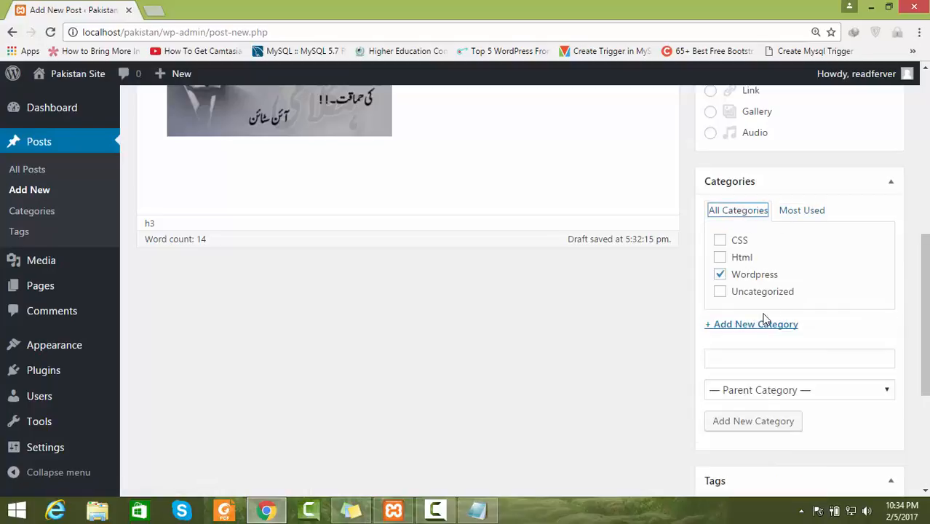
# Add the tags "larniong" and "techonolgy" to the post
pyautogui.moveTo(924, 284); pyautogui.dragTo(924, 363)
pyautogui.click(785, 296)
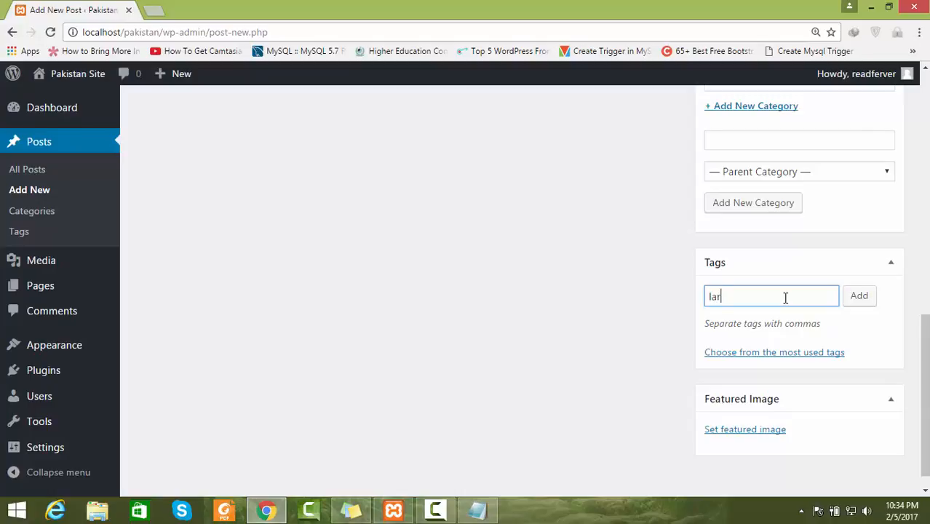
pyautogui.write('larniong')
pyautogui.click(850, 298)
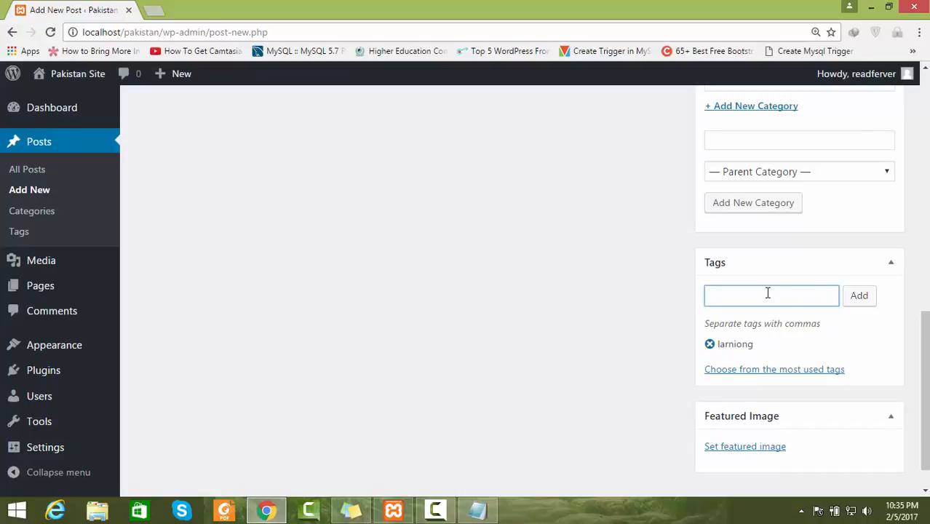
pyautogui.click(766, 293)
pyautogui.write('techonolf')
pyautogui.press('BackSpace')
pyautogui.write('gy')
pyautogui.click(857, 296)
# Add three more tags to the post: "Worspress", "html" and "posts"
pyautogui.write('Wor')
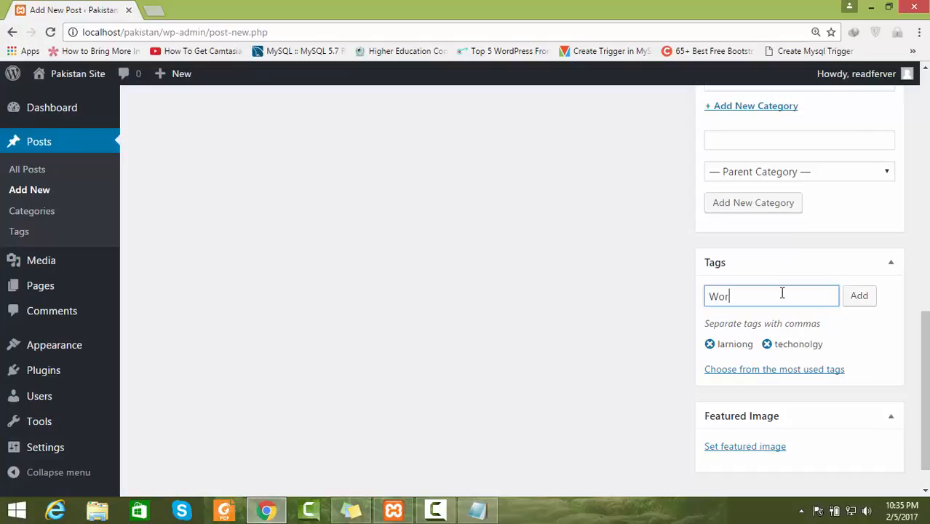
pyautogui.write('spress')
pyautogui.click(855, 300)
pyautogui.write('h')
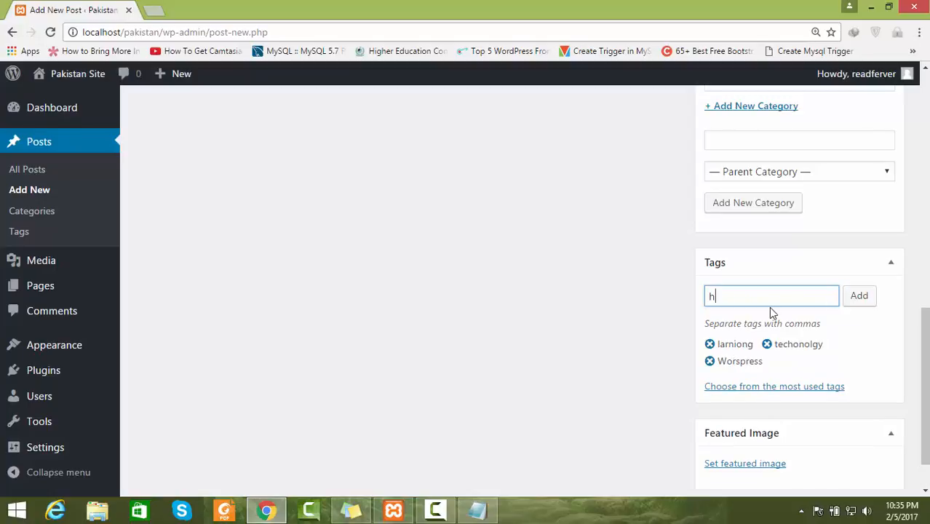
pyautogui.write('tml')
pyautogui.click(857, 297)
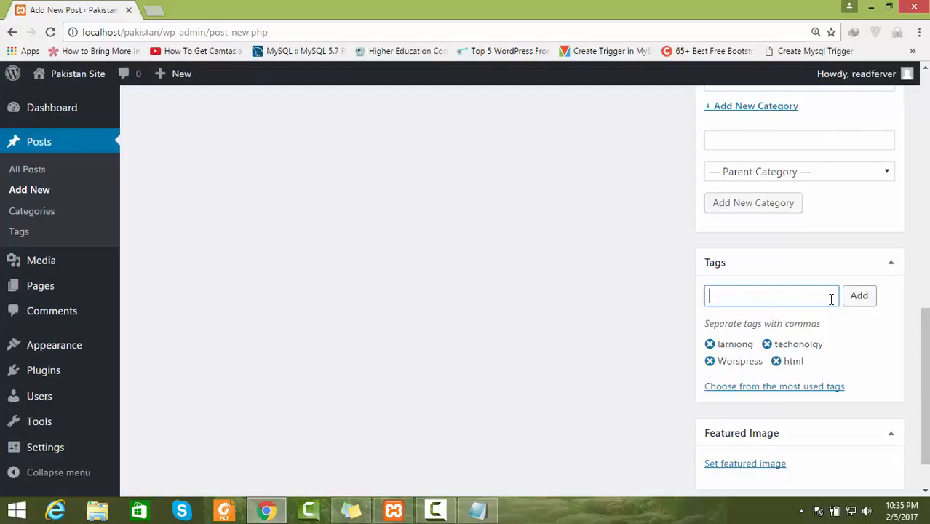
pyautogui.write('posts')
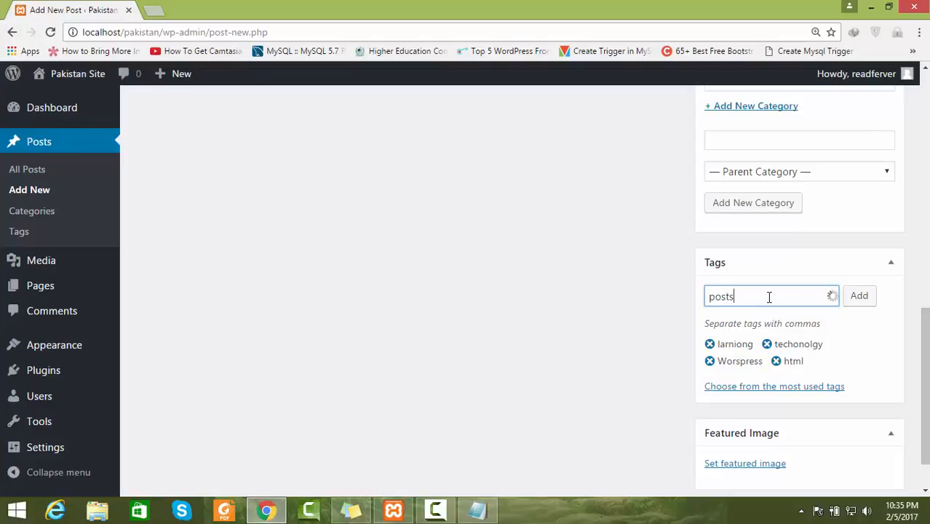
pyautogui.click(856, 303)
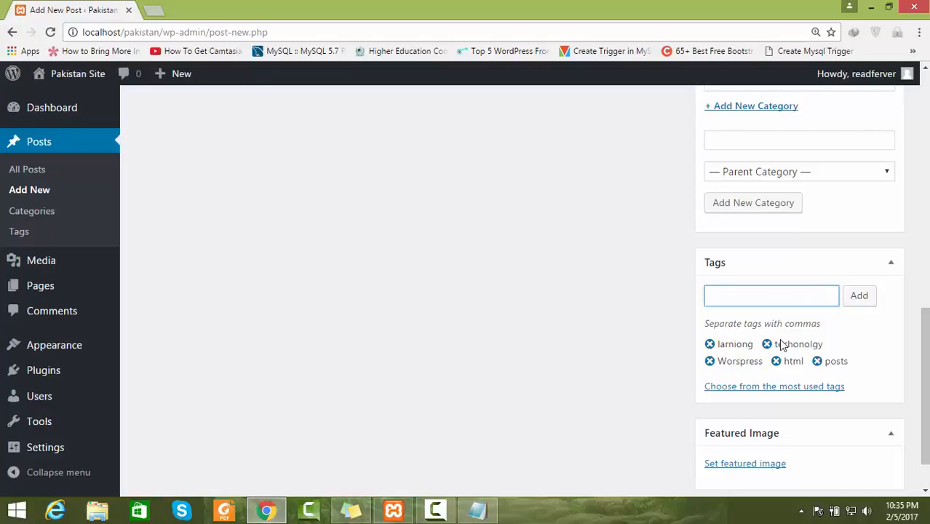
pyautogui.moveTo(926, 364); pyautogui.dragTo(925, 386)
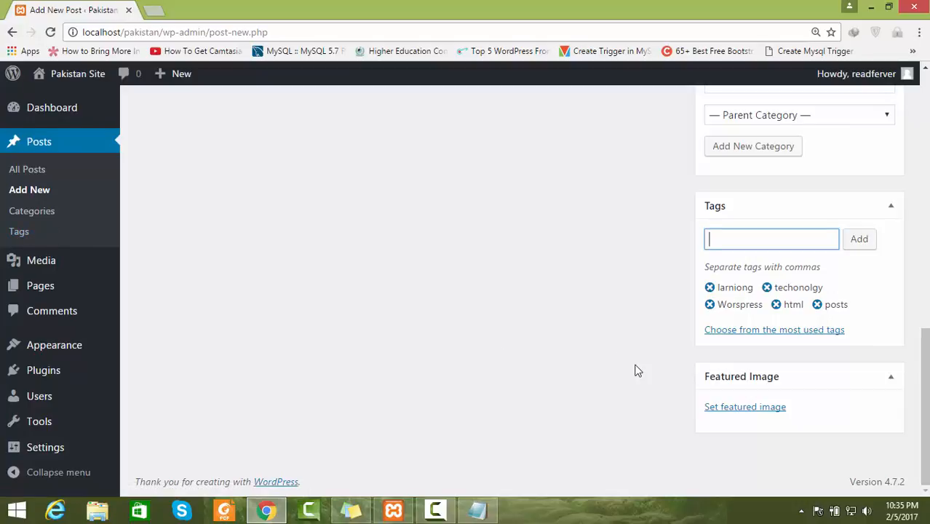
pyautogui.click(746, 413)
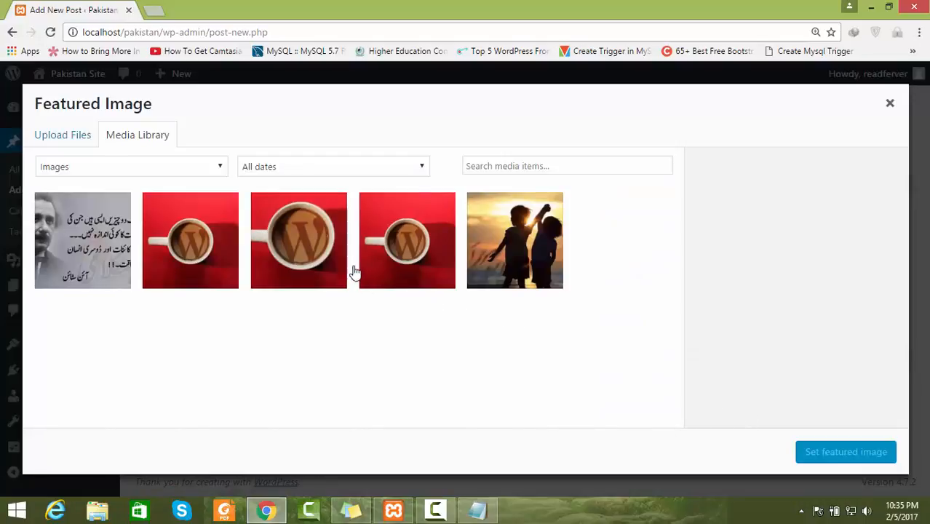
pyautogui.click(64, 137)
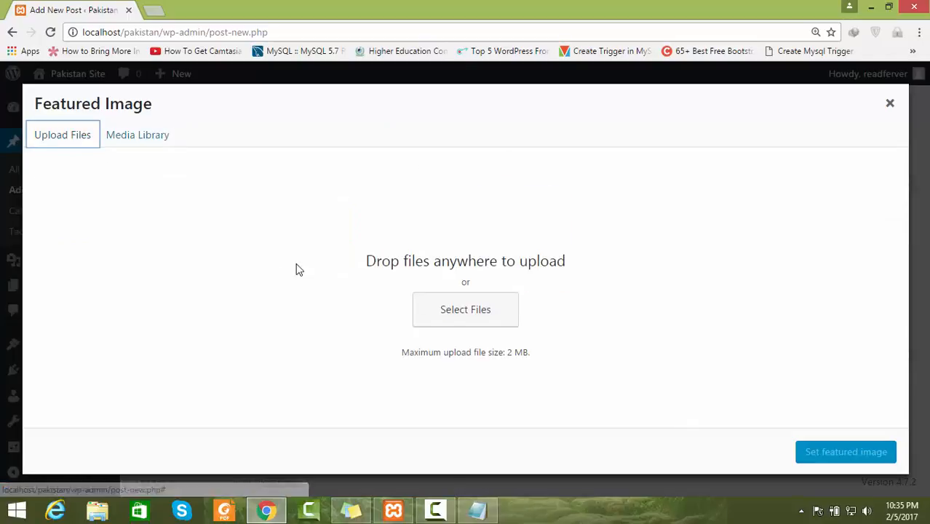
pyautogui.click(476, 309)
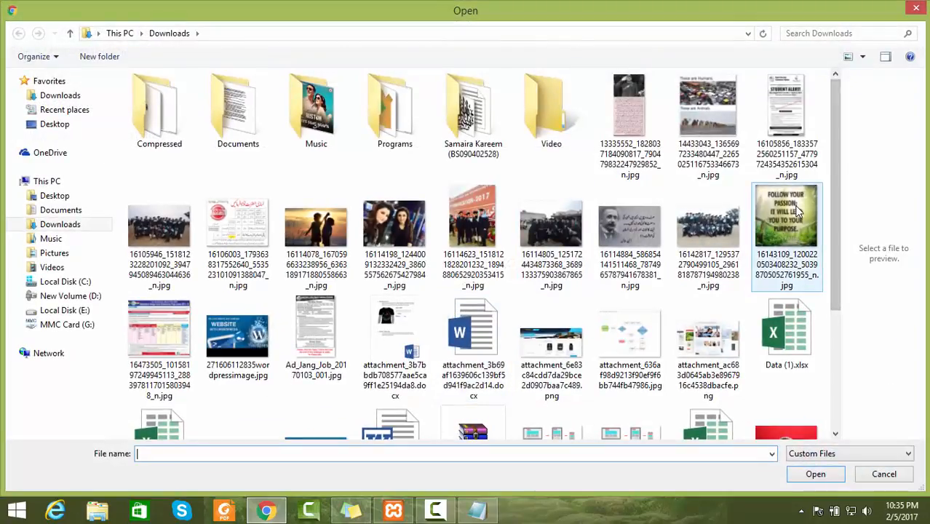
pyautogui.click(218, 340)
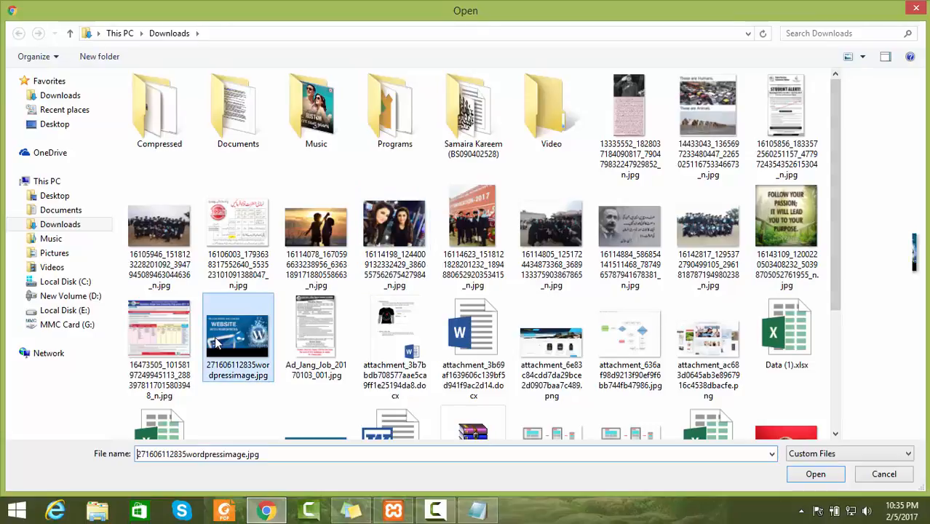
pyautogui.click(815, 474)
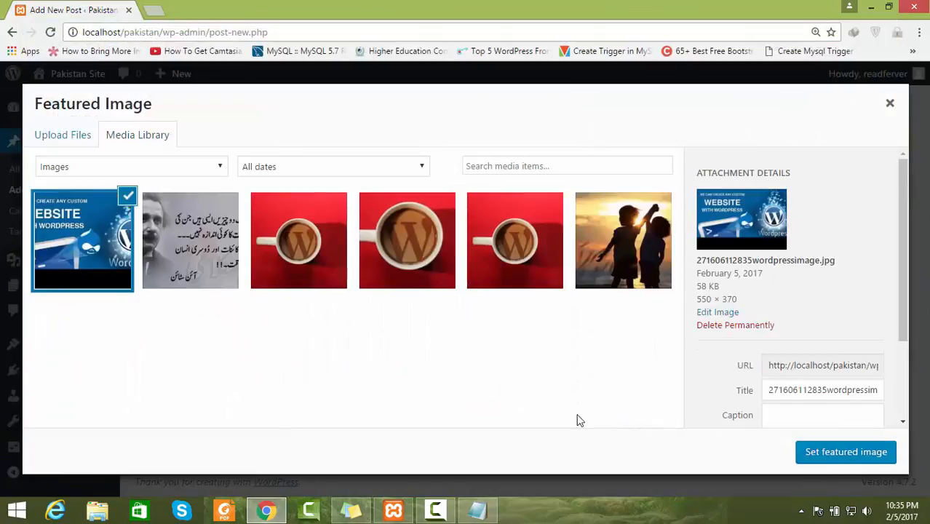
pyautogui.click(835, 451)
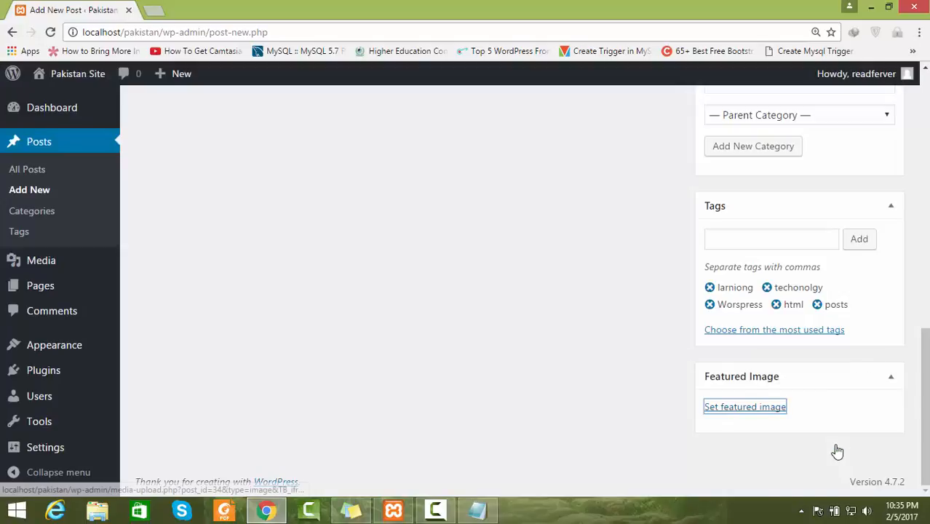
pyautogui.scroll(-2, 834, 406)
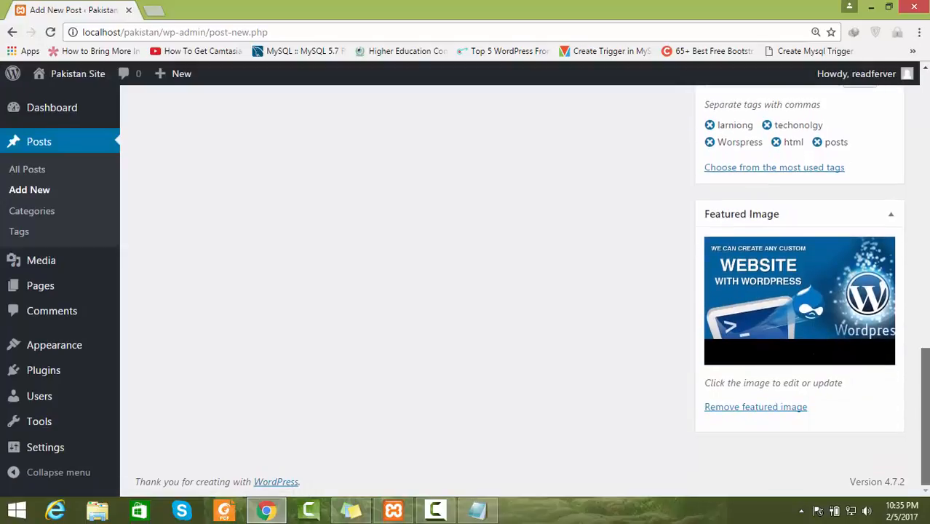
pyautogui.scroll(9, 907, 168)
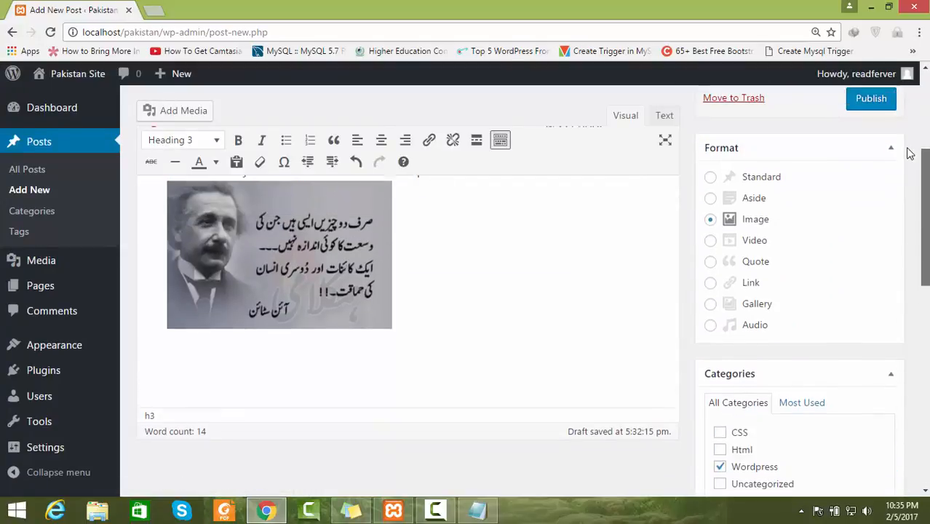
pyautogui.scroll(1, 908, 153)
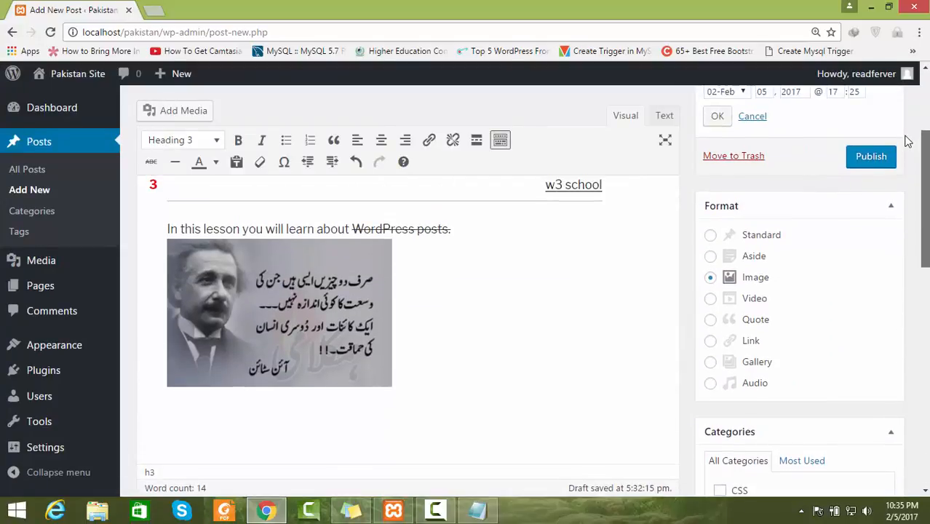
pyautogui.click(429, 310)
pyautogui.scroll(-1, 924, 196)
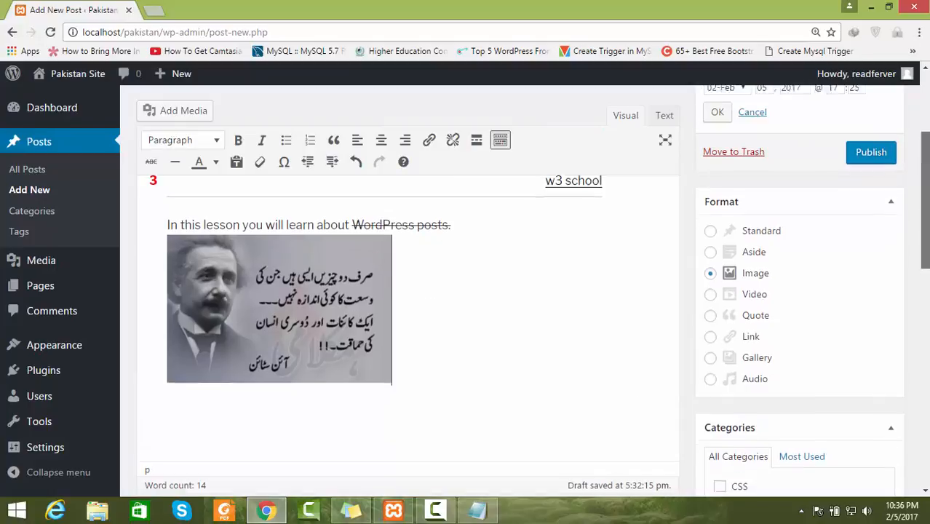
pyautogui.scroll(-10, 866, 334)
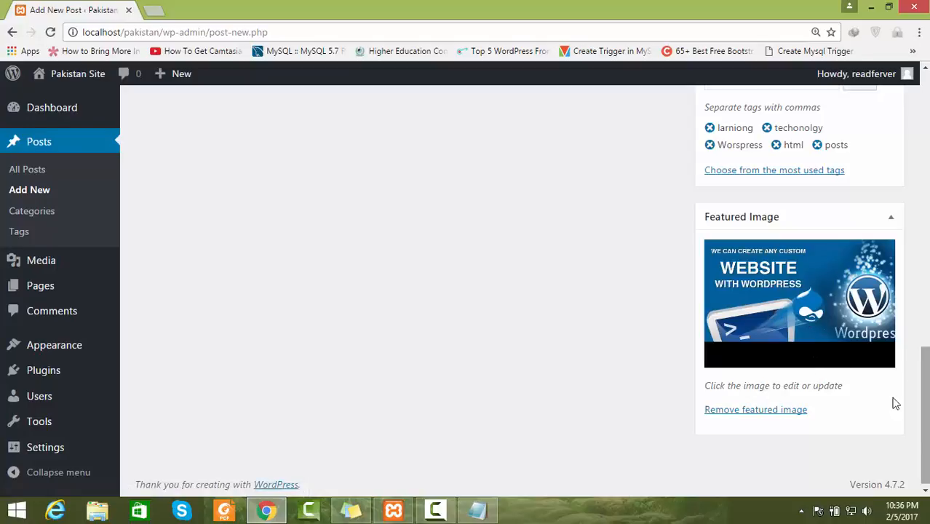
# Preview the post and examine its featured image, title, list and body content on the site
pyautogui.moveTo(921, 357); pyautogui.dragTo(909, 139)
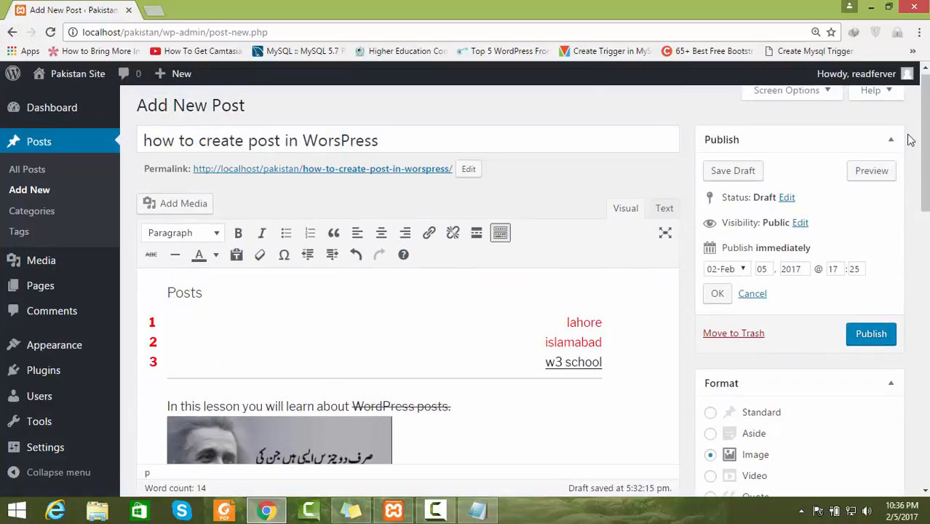
pyautogui.click(872, 170)
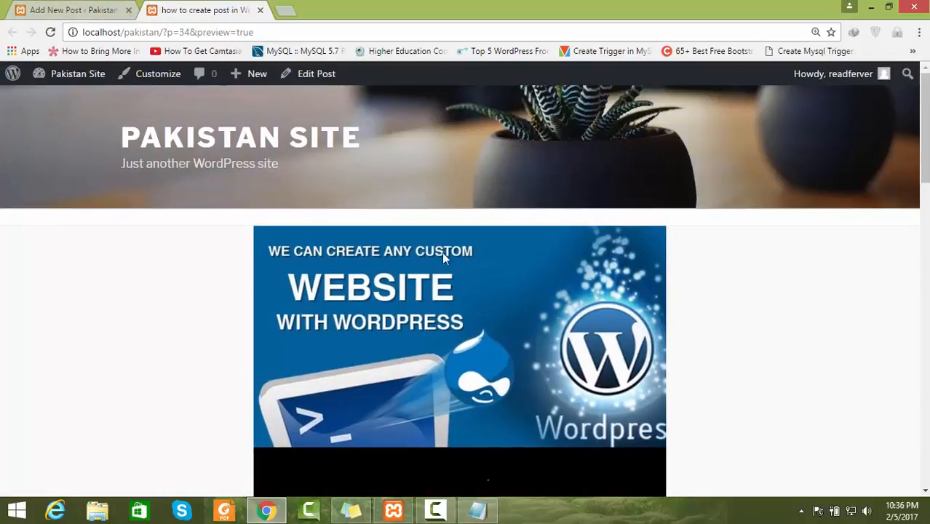
pyautogui.scroll(-7, 924, 131)
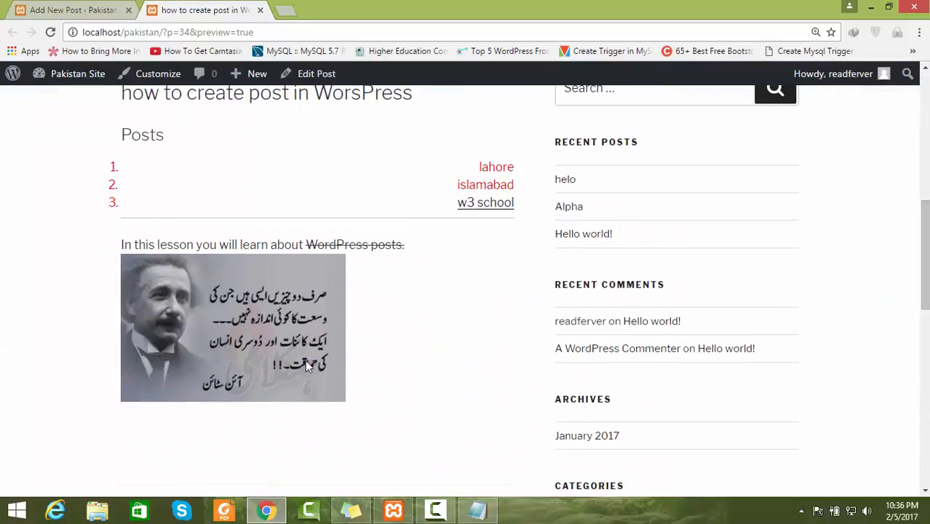
pyautogui.scroll(4, 909, 197)
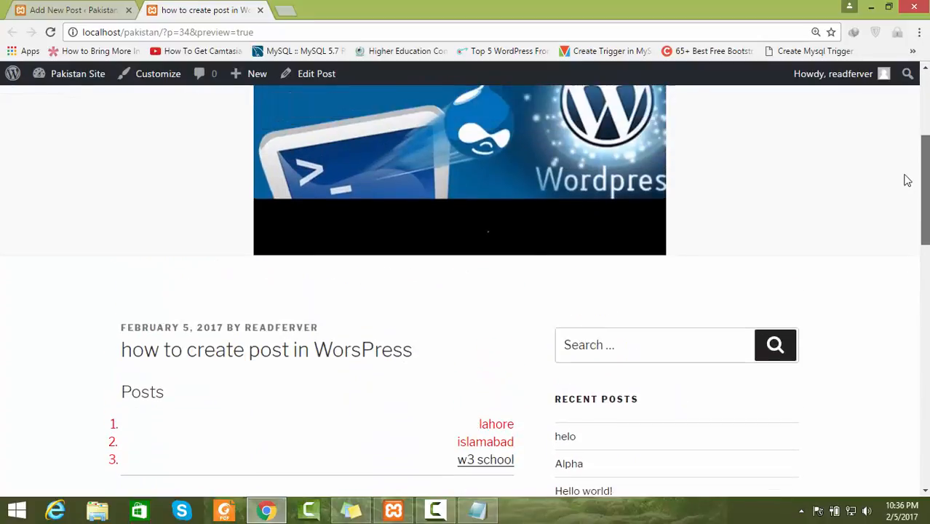
pyautogui.scroll(-4, 907, 180)
pyautogui.scroll(7, 907, 180)
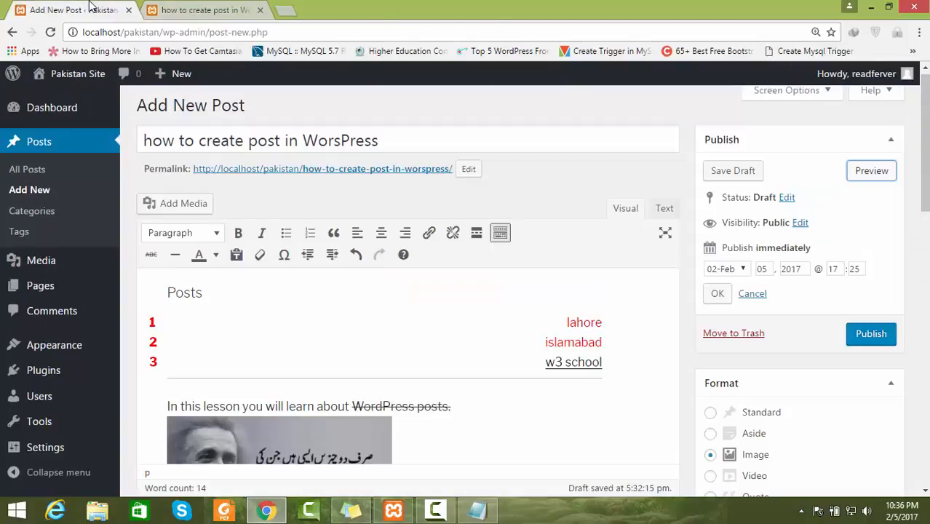
# Return to the post editor and publish the post
pyautogui.click(91, 9)
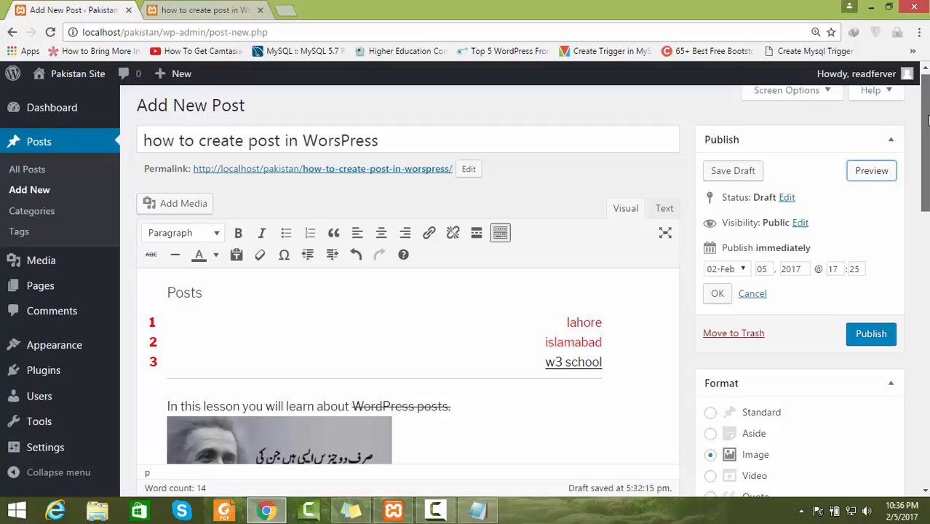
pyautogui.scroll(-2, 408, 291)
pyautogui.scroll(-5, 407, 291)
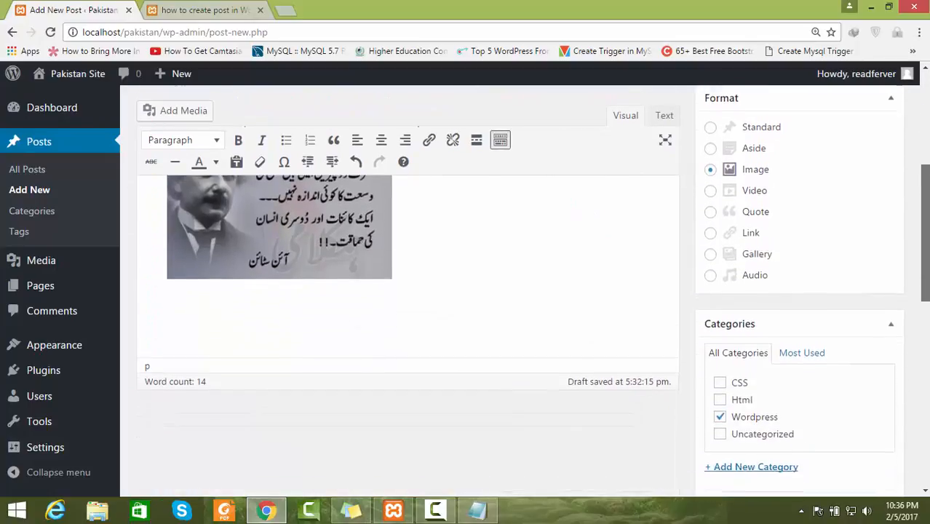
pyautogui.scroll(5, 909, 129)
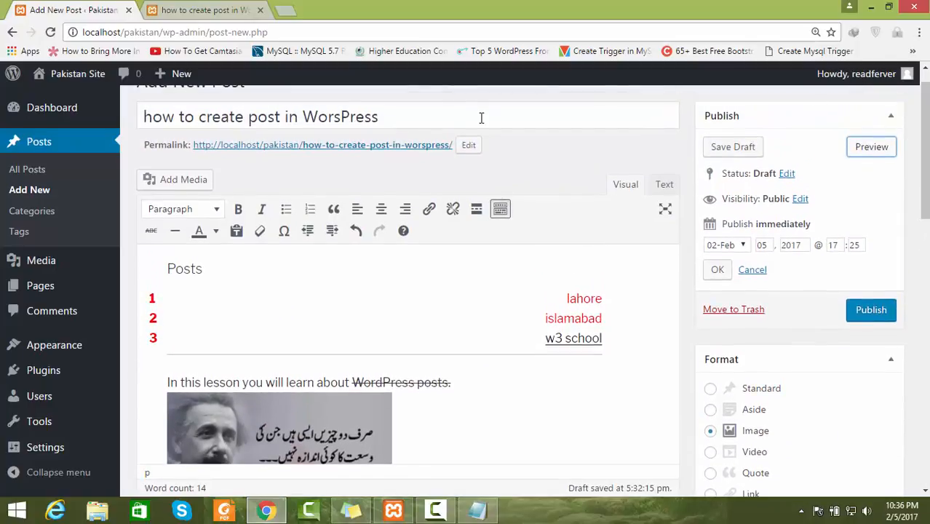
pyautogui.click(38, 218)
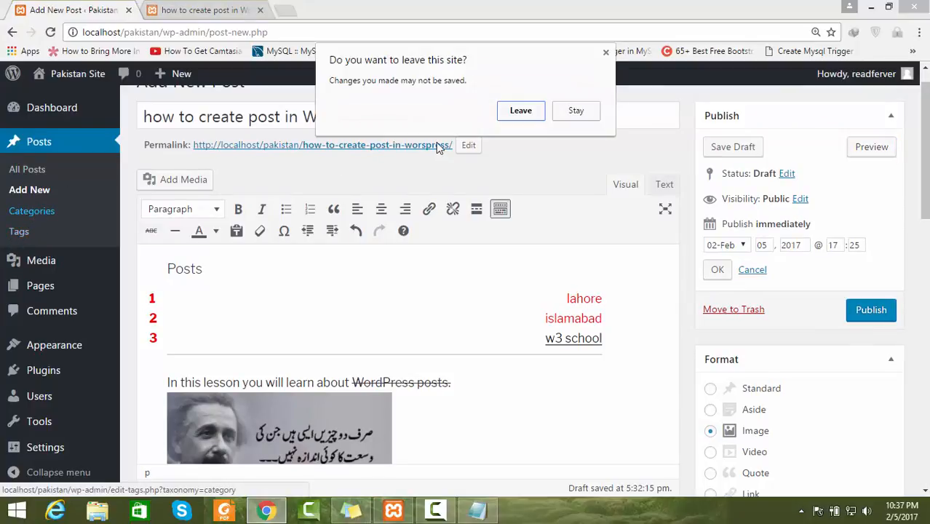
pyautogui.click(574, 111)
pyautogui.click(851, 314)
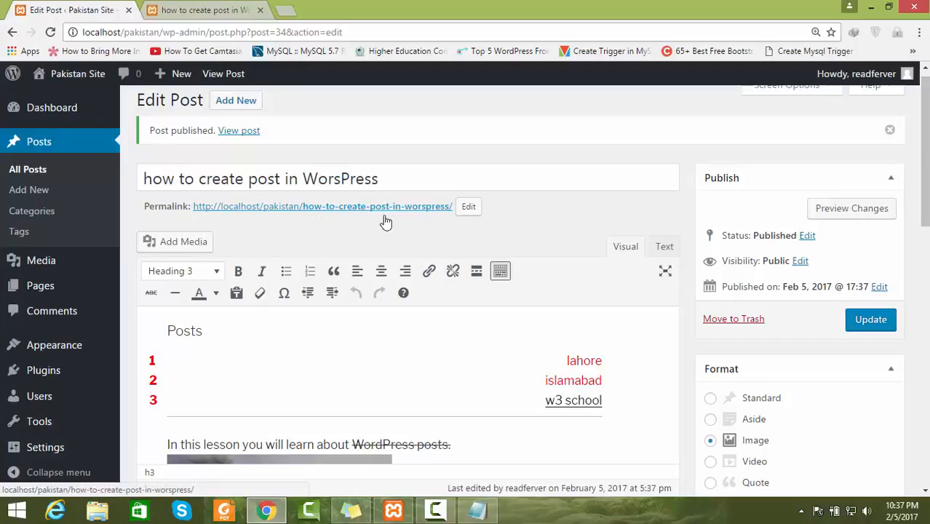
# Change the slug in the published post's permalink to "wordpress-posts"
pyautogui.click(468, 207)
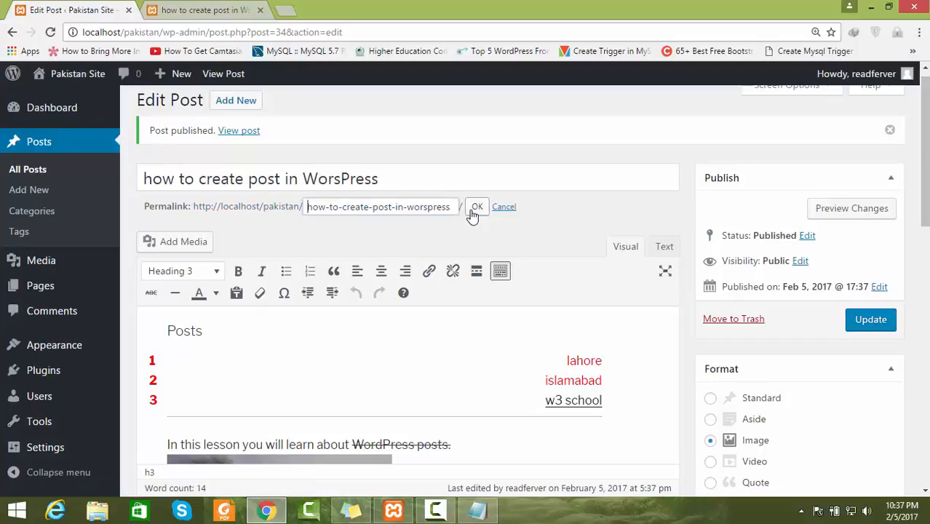
pyautogui.moveTo(444, 206); pyautogui.dragTo(309, 206)
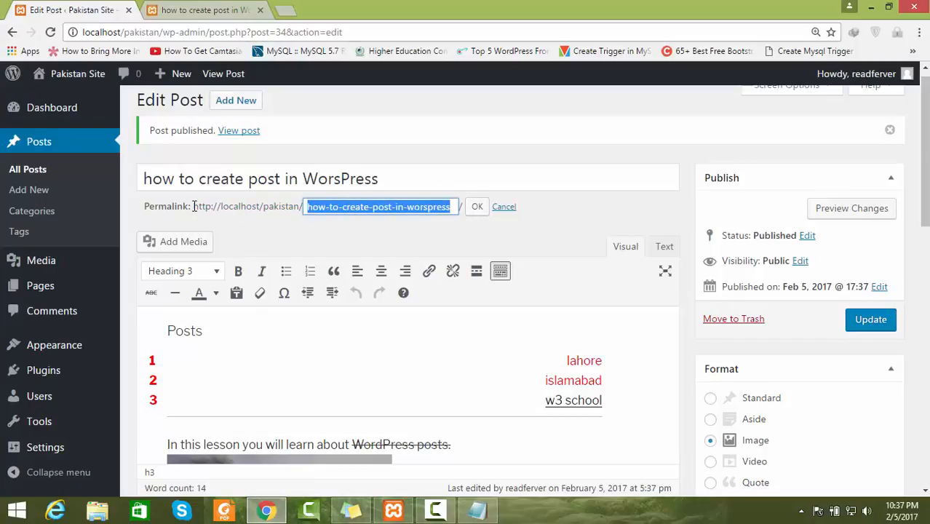
pyautogui.moveTo(195, 206); pyautogui.dragTo(448, 210)
pyautogui.write('s')
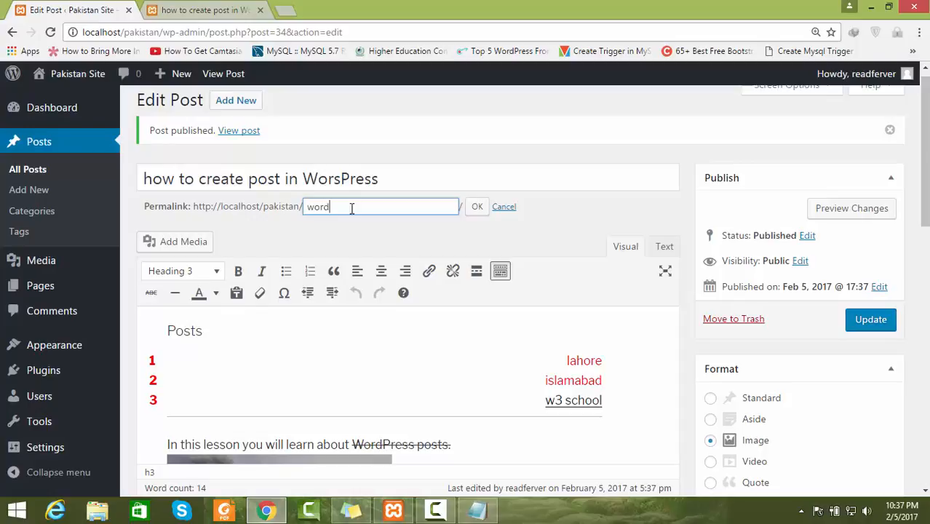
pyautogui.write('wordpress-posts')
pyautogui.click(477, 207)
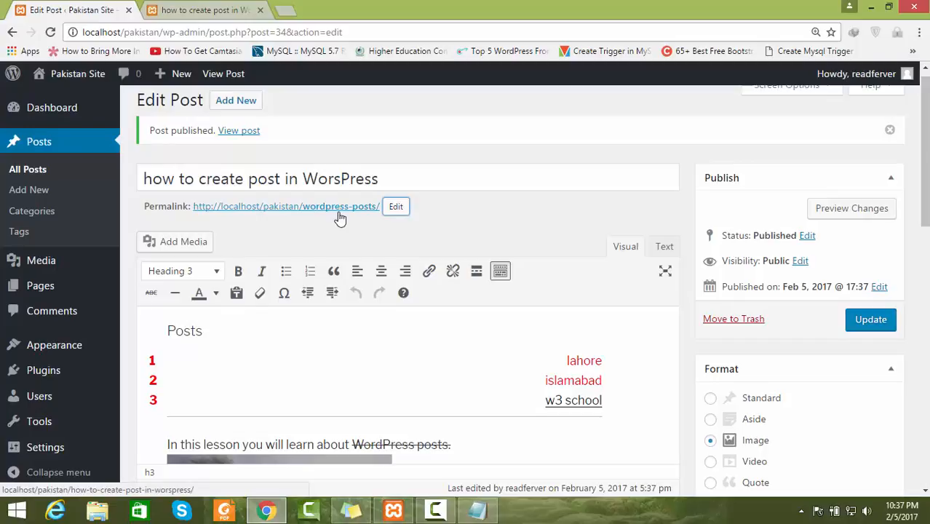
# Go to the post categories page and add a category named "New" with no slug entered and no parent
pyautogui.click(40, 215)
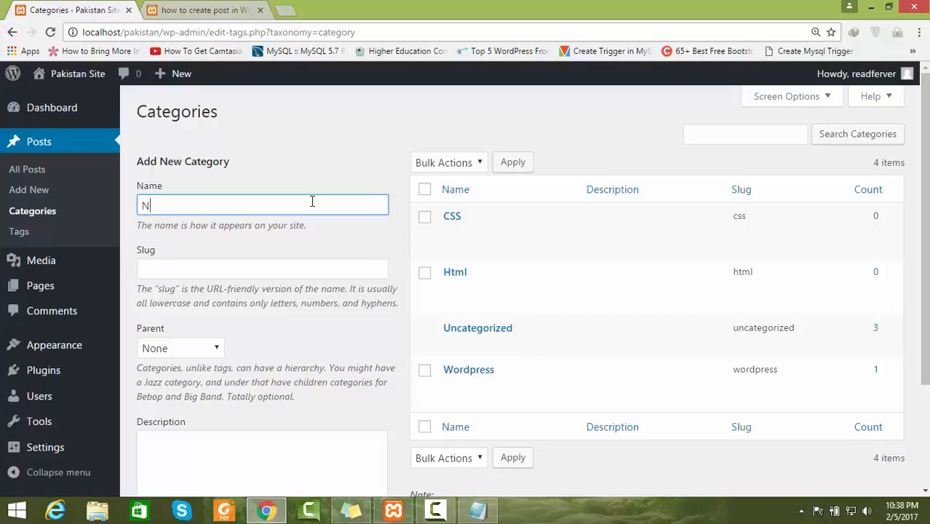
pyautogui.write('ew')
pyautogui.scroll(-1, 924, 174)
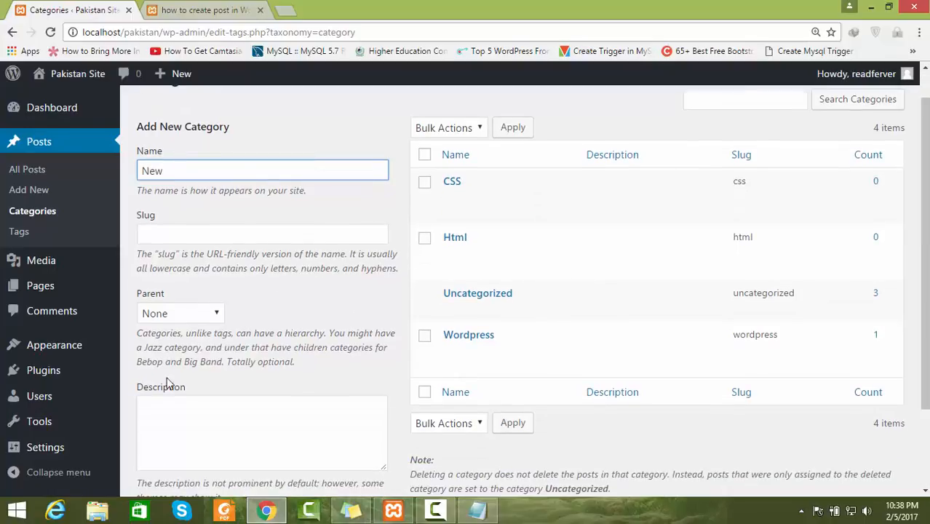
pyautogui.click(295, 233)
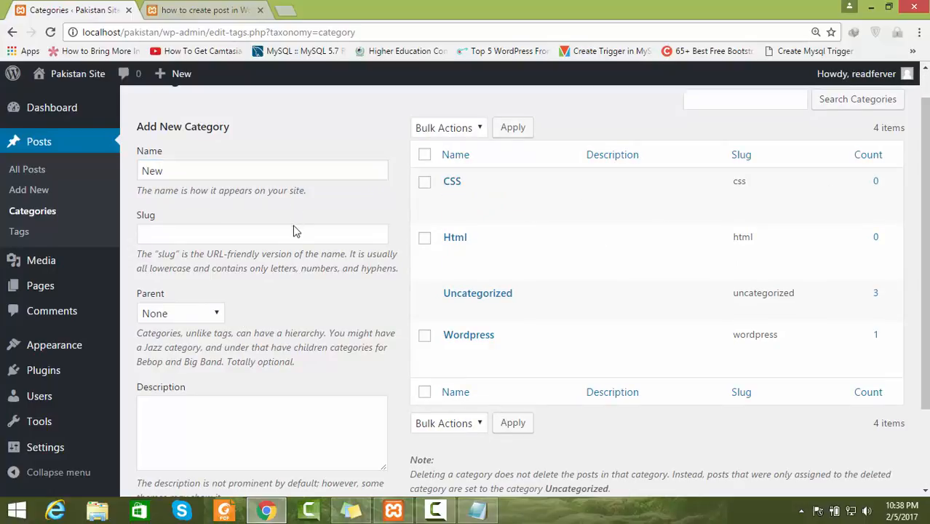
pyautogui.scroll(-1, 914, 255)
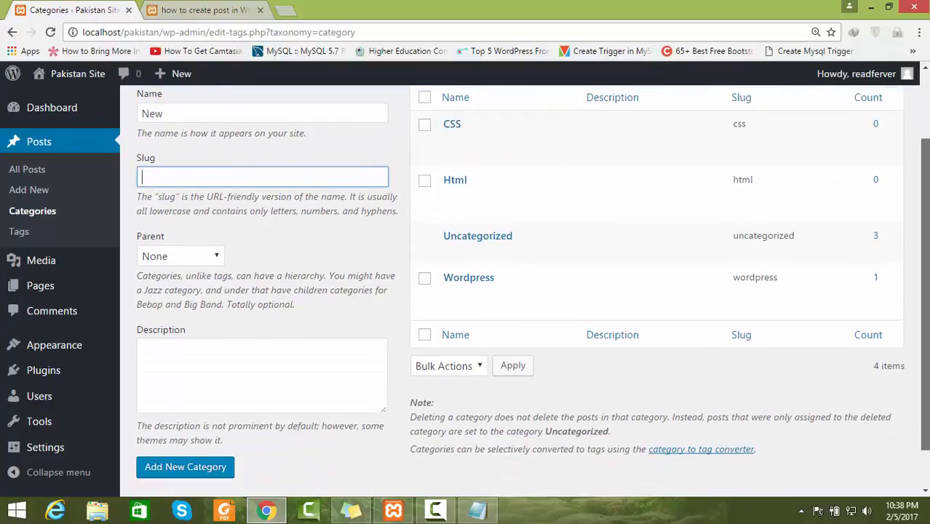
pyautogui.click(201, 435)
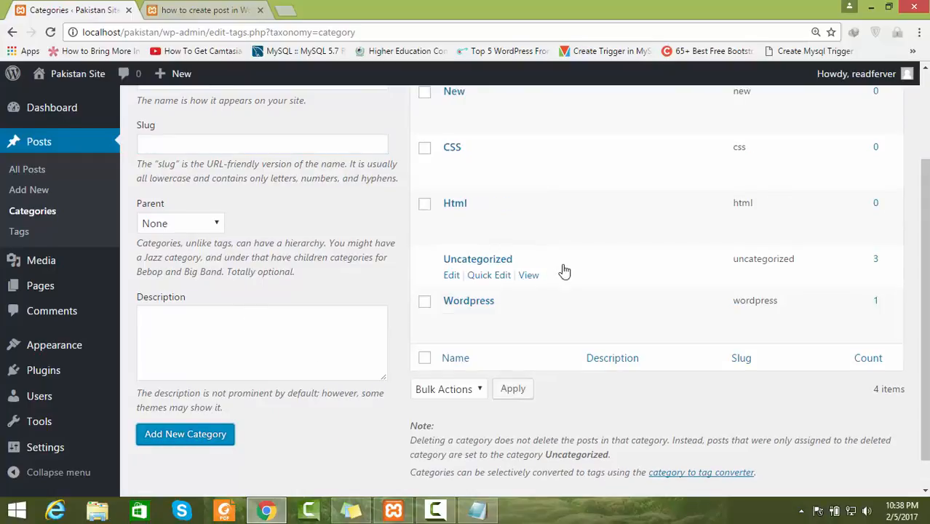
# Add another top-level category named "Technology"
pyautogui.scroll(1, 917, 316)
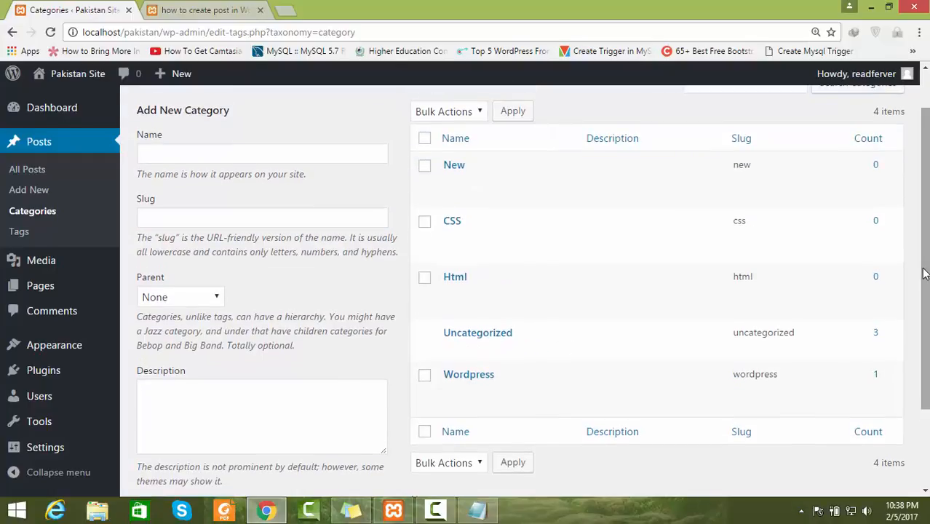
pyautogui.click(199, 158)
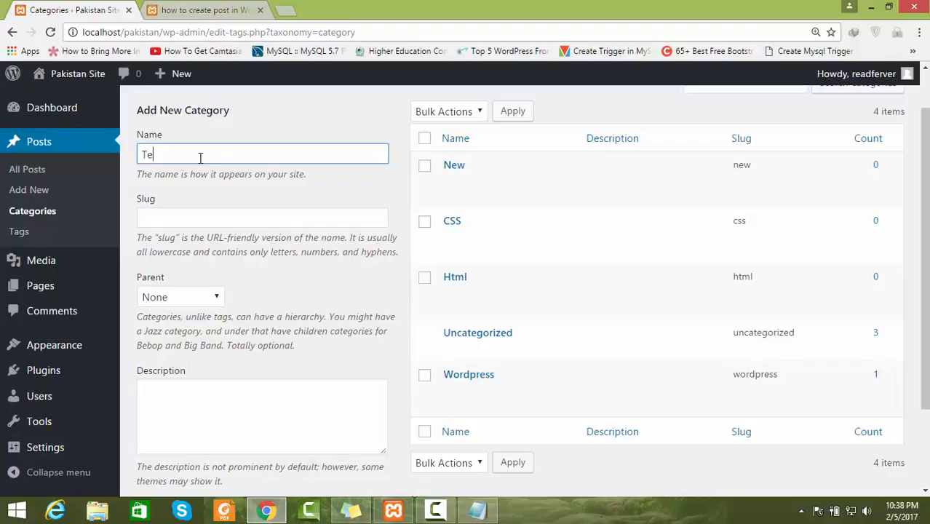
pyautogui.write('Technology')
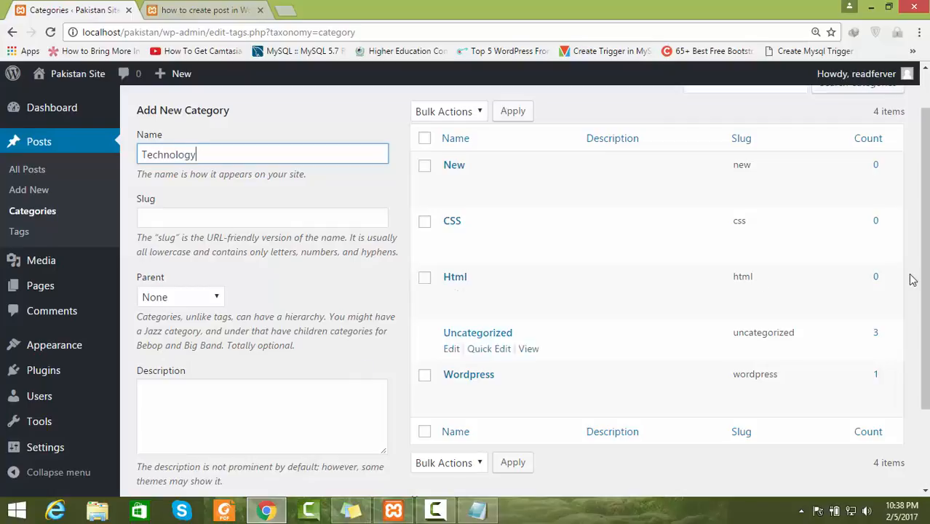
pyautogui.scroll(-3, 409, 284)
pyautogui.click(188, 400)
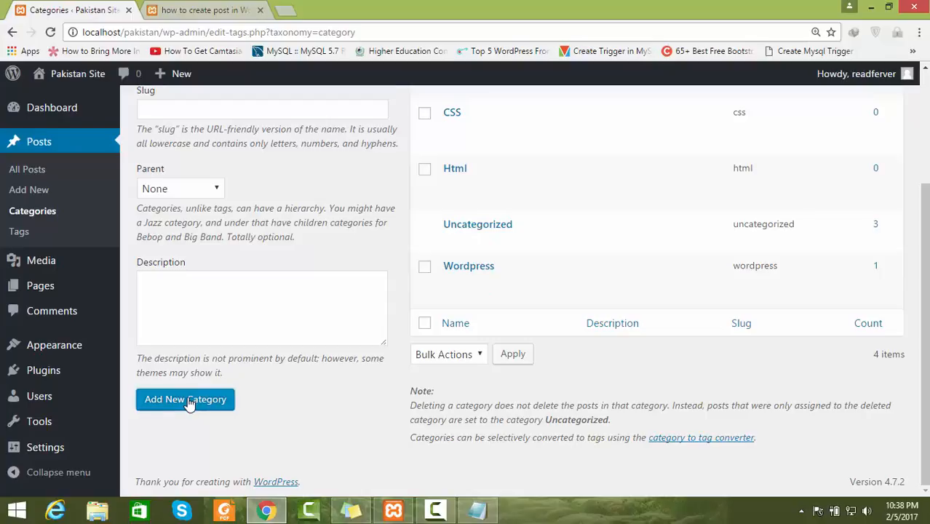
# Add a category named "PHp" with "Technology" as its parent and no slug entered
pyautogui.scroll(3, 727, 218)
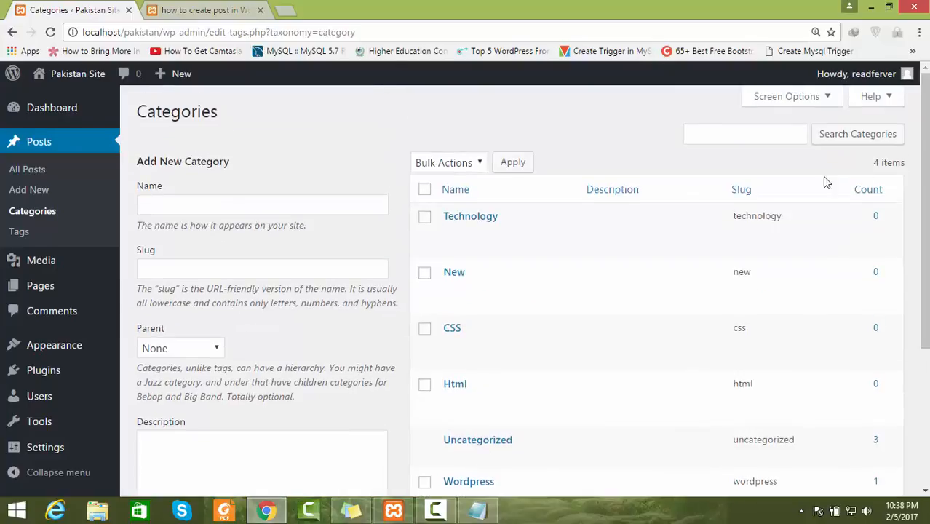
pyautogui.click(237, 207)
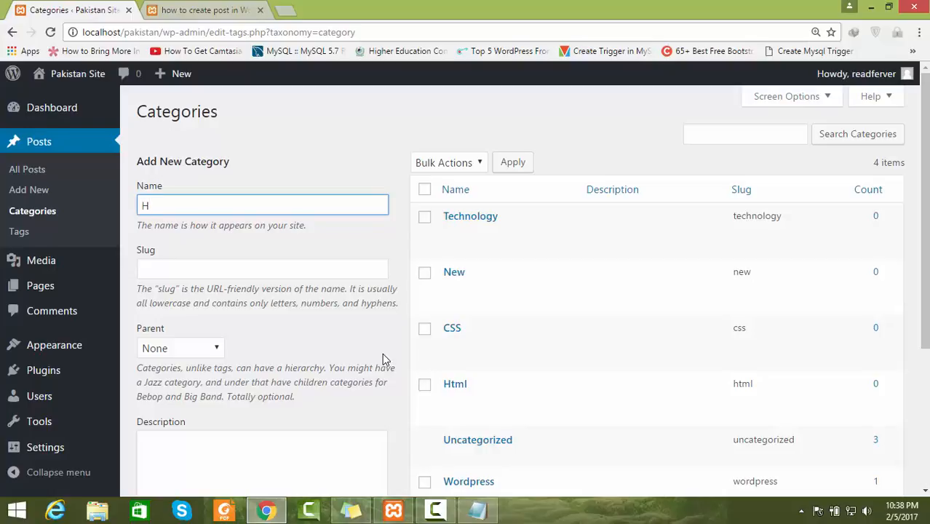
pyautogui.write('Media')
pyautogui.click(217, 349)
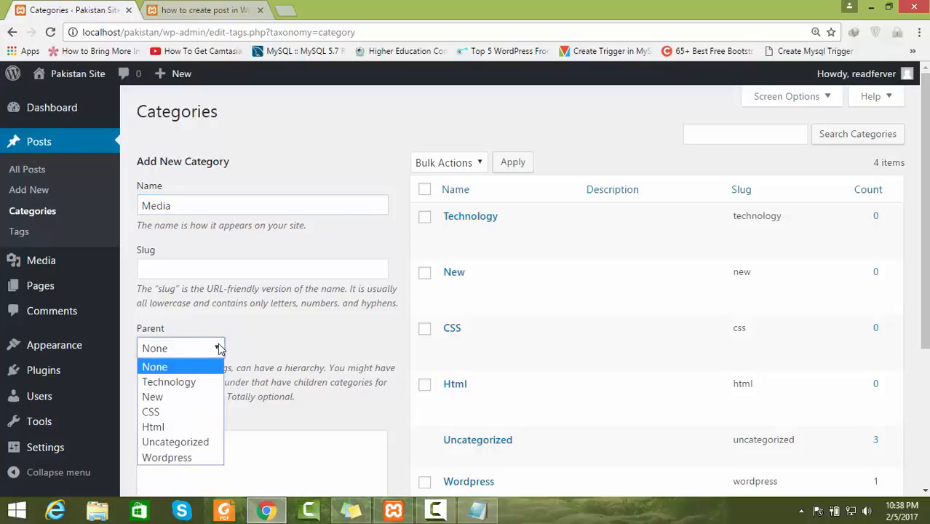
pyautogui.click(202, 382)
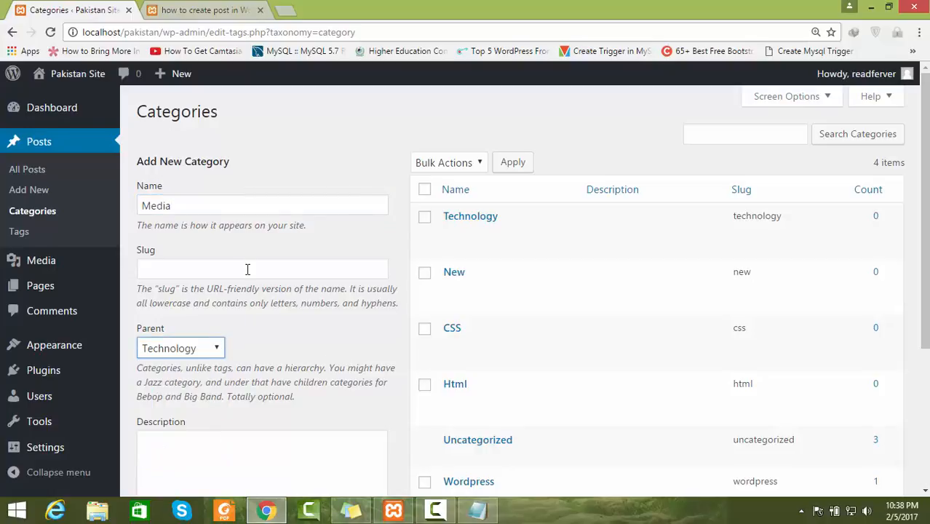
pyautogui.doubleClick(207, 211)
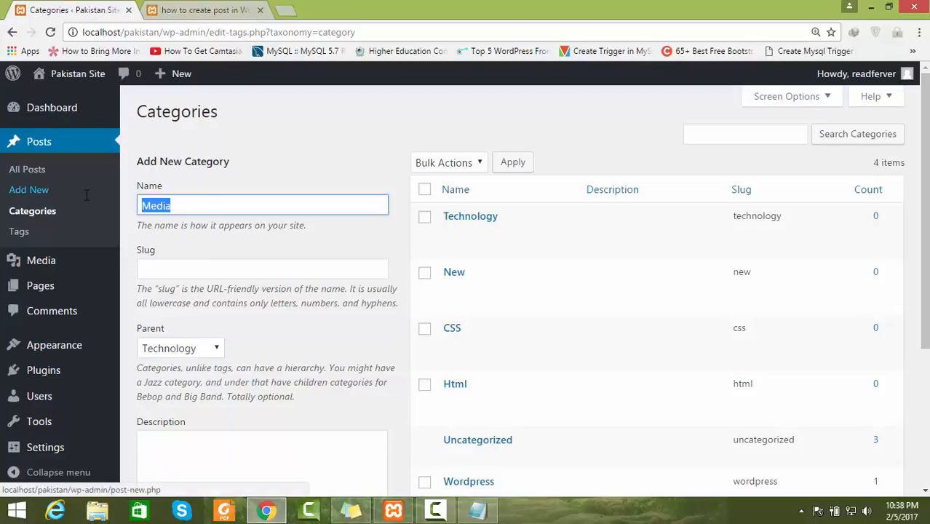
pyautogui.write('ht')
pyautogui.press('BackSpace')
pyautogui.press('BackSpace')
pyautogui.write('PHp')
pyautogui.scroll(-2, 927, 307)
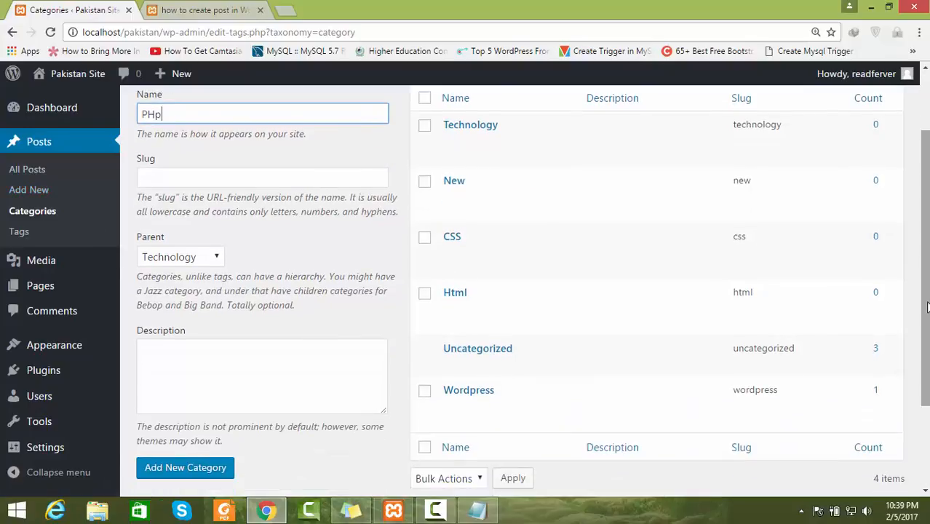
pyautogui.click(186, 467)
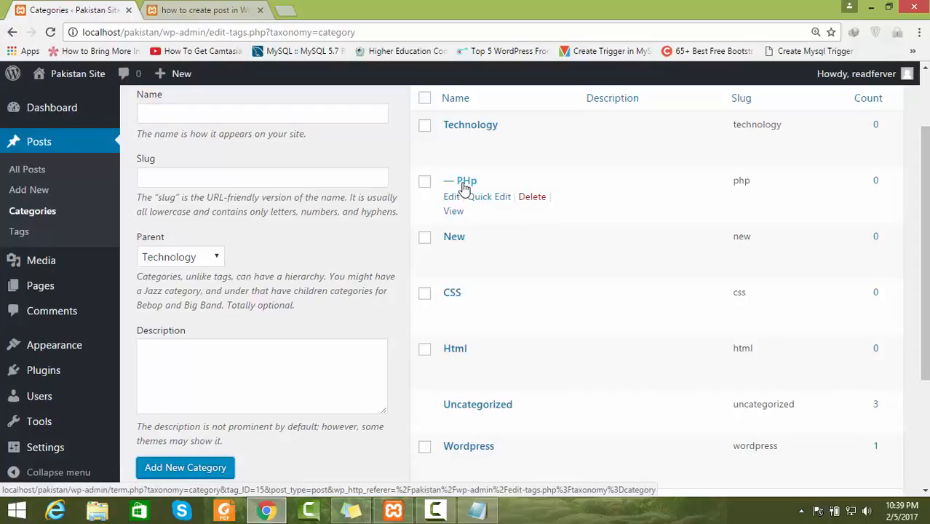
# Add a category named "CMS" with "PHp" as its parent and no slug entered
pyautogui.scroll(1, 808, 206)
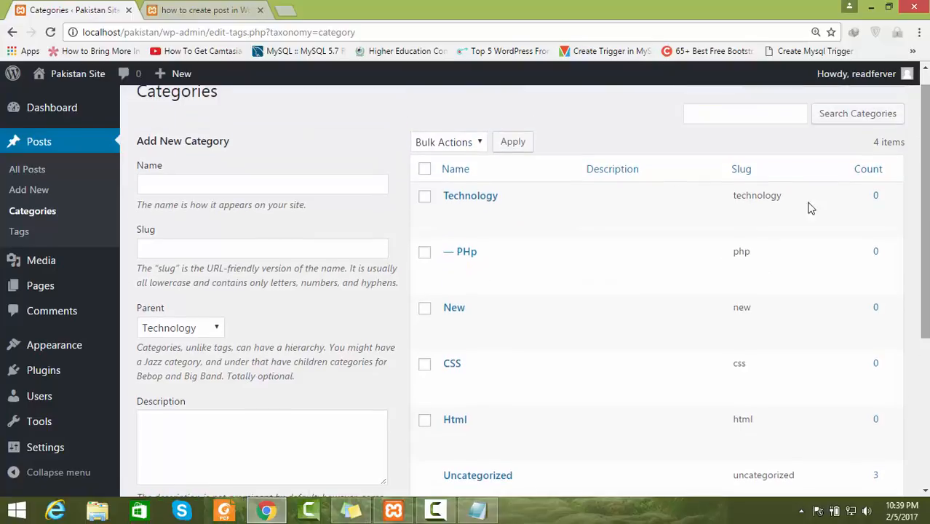
pyautogui.click(299, 185)
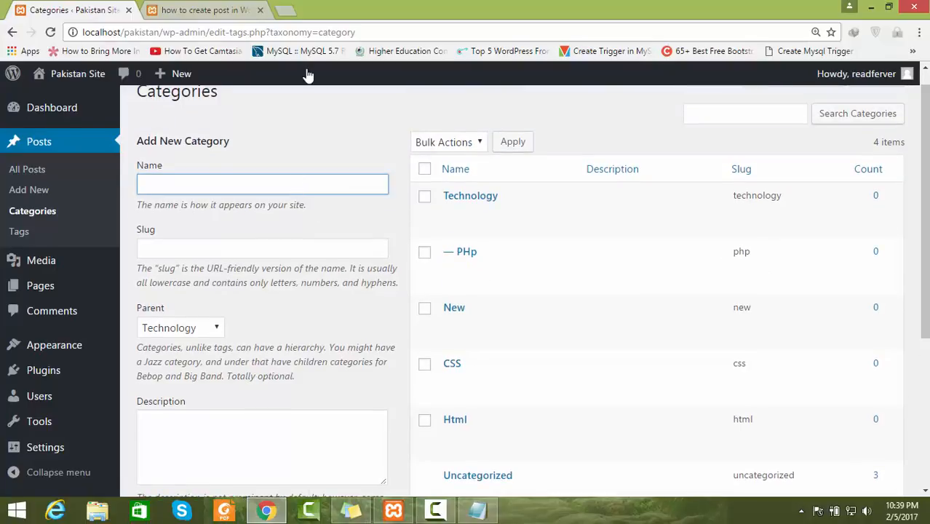
pyautogui.write('CMS')
pyautogui.click(210, 329)
pyautogui.click(186, 377)
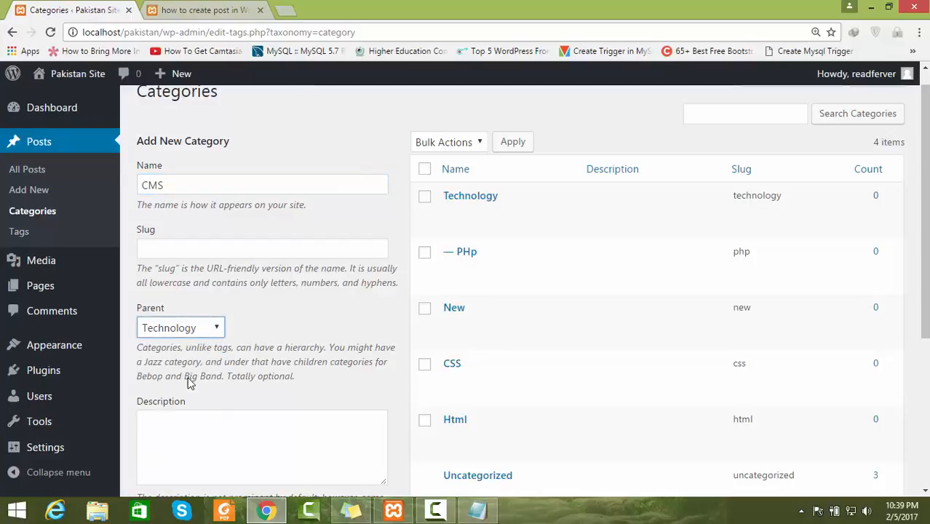
pyautogui.scroll(-2, 352, 334)
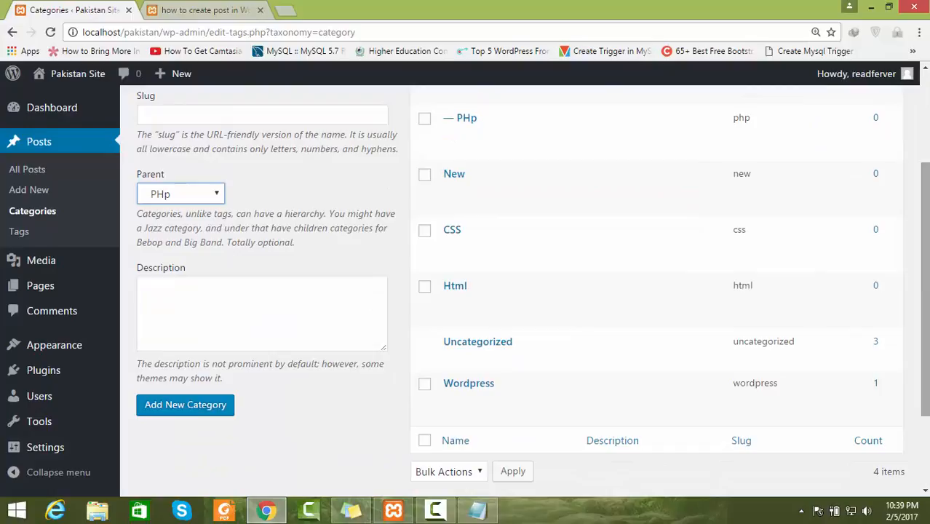
pyautogui.click(186, 406)
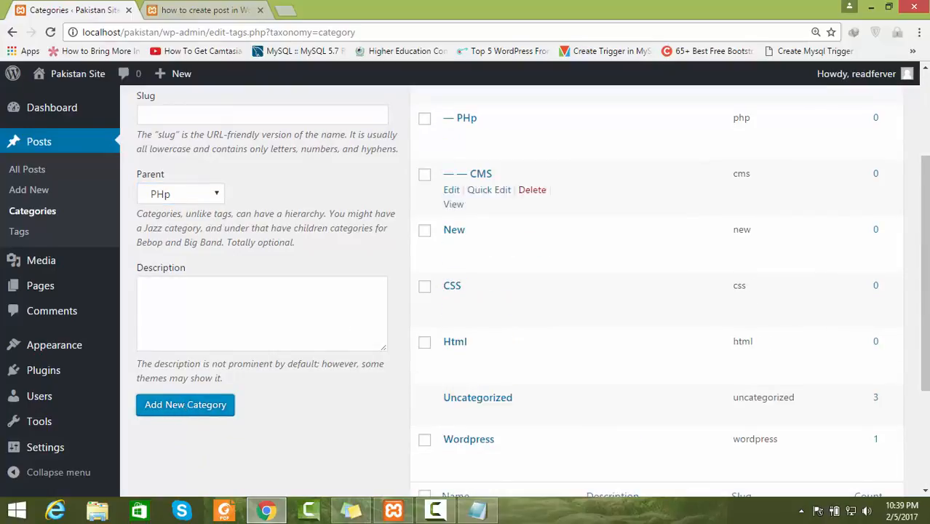
pyautogui.scroll(1, 507, 237)
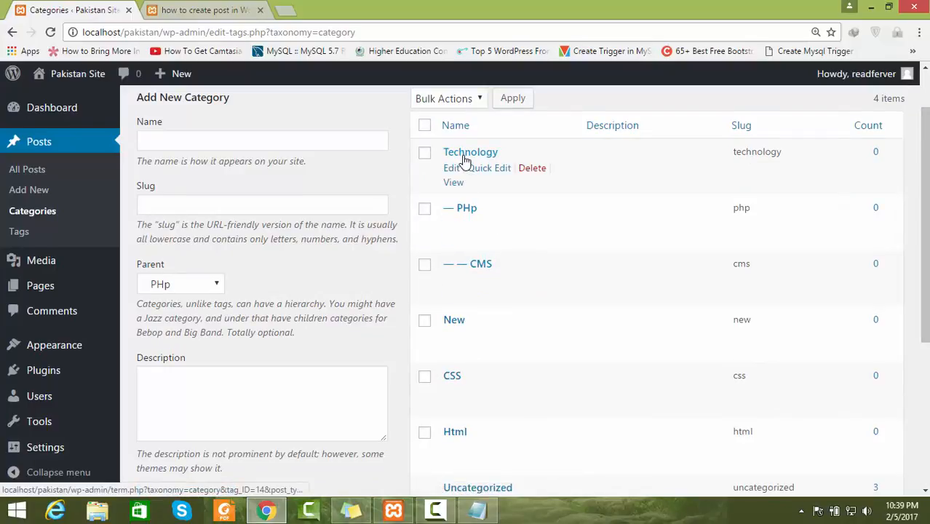
pyautogui.moveTo(922, 264); pyautogui.dragTo(922, 323)
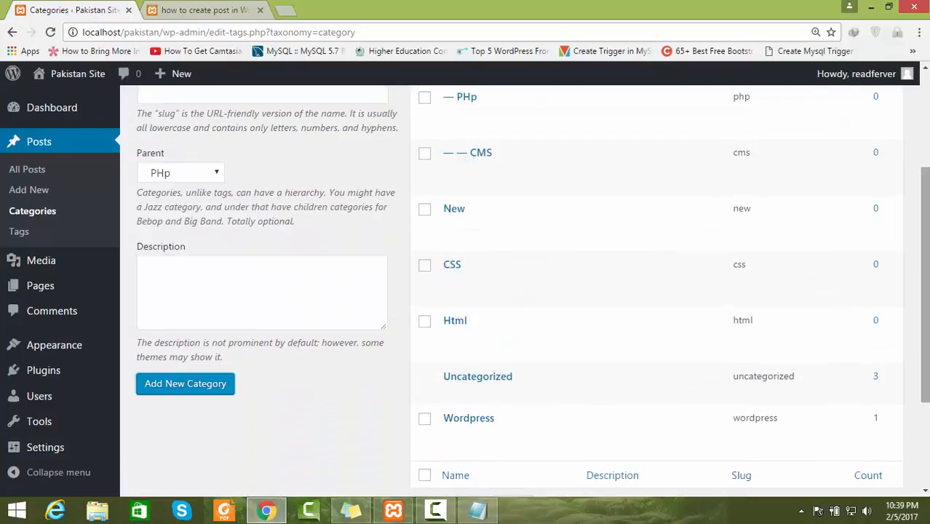
pyautogui.scroll(3, 922, 313)
pyautogui.scroll(2, 922, 296)
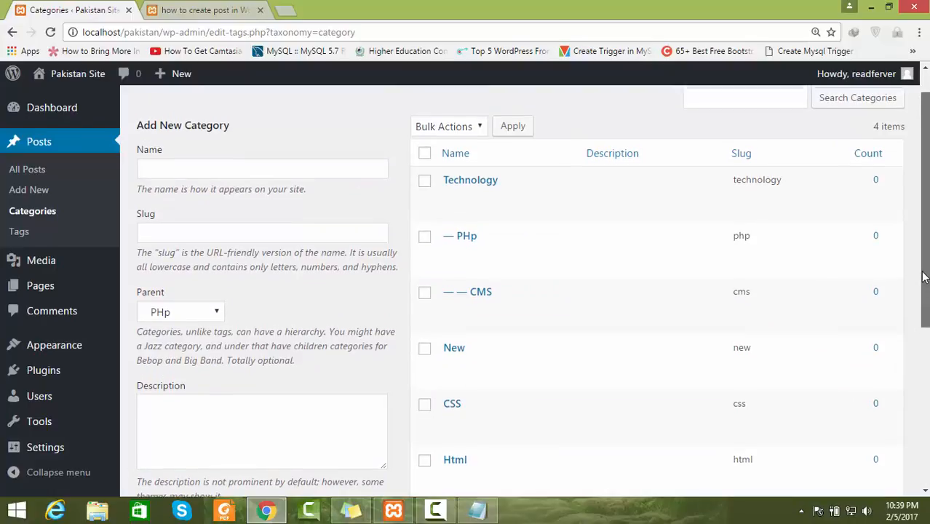
pyautogui.click(230, 425)
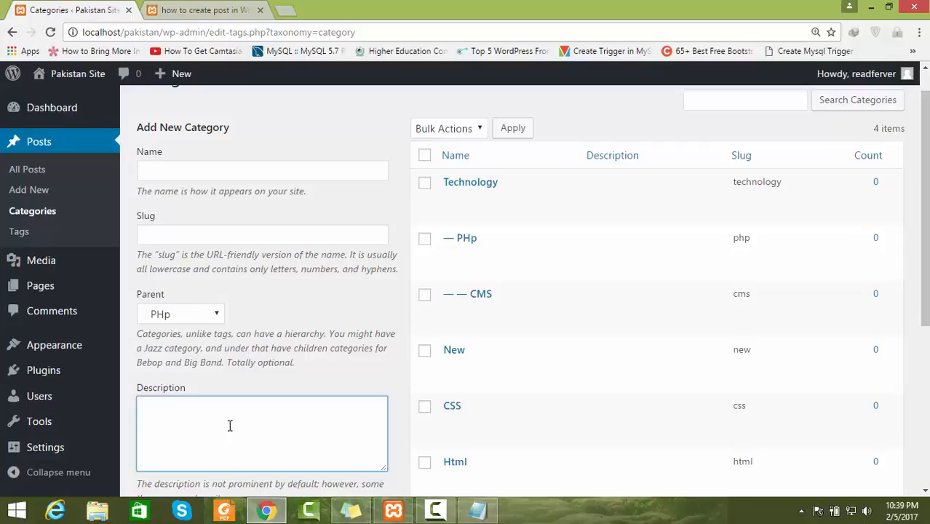
# Go to the post tags page and add a tag named "pakistan" with no slug or description
pyautogui.click(19, 231)
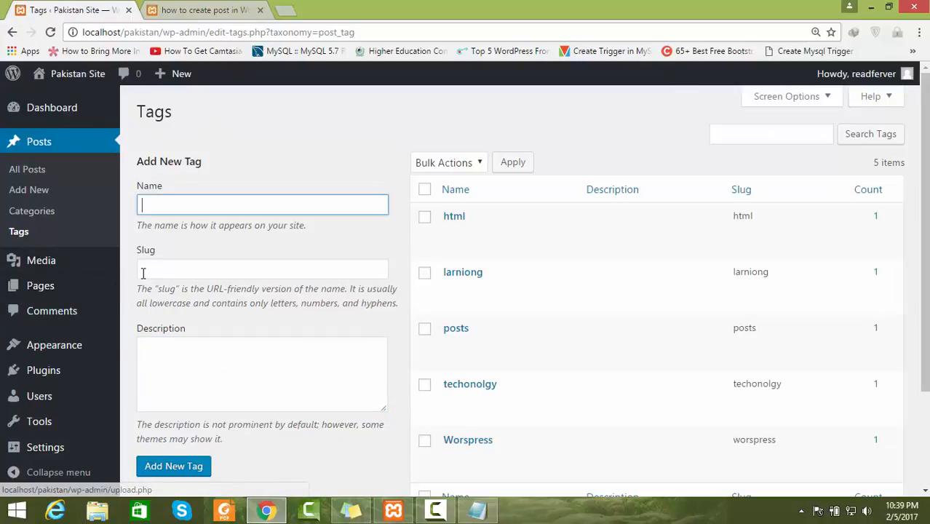
pyautogui.moveTo(422, 288)
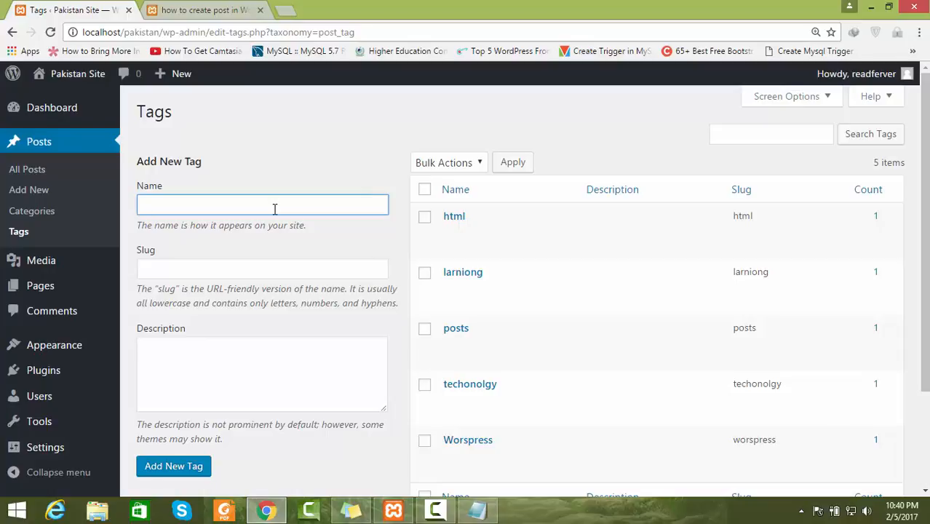
pyautogui.write('pakistan')
pyautogui.click(212, 274)
pyautogui.click(205, 392)
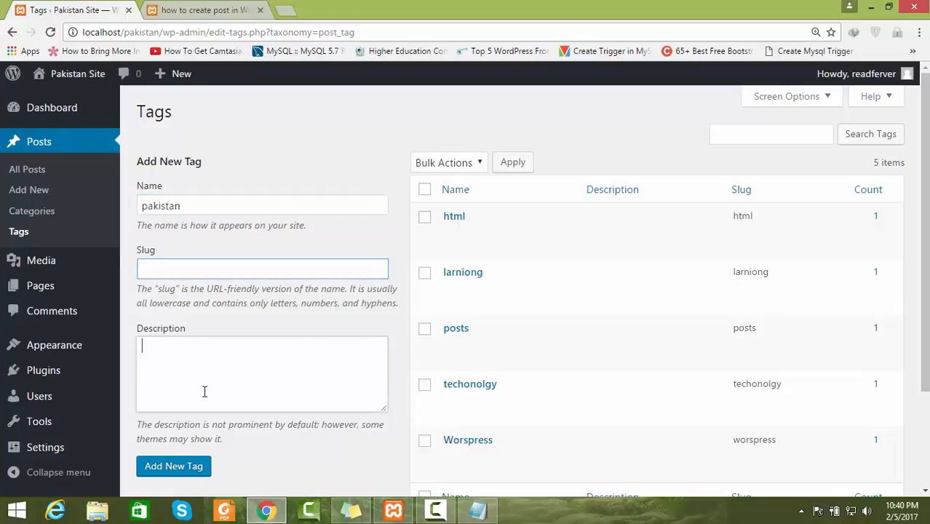
pyautogui.click(189, 466)
# Add another tag named "International", leaving its slug and description empty
pyautogui.click(207, 207)
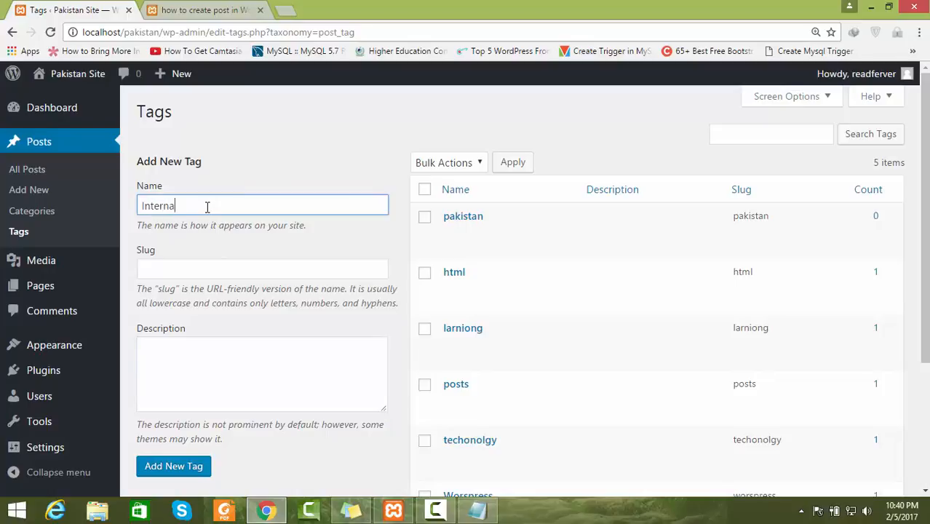
pyautogui.write('International')
pyautogui.click(180, 466)
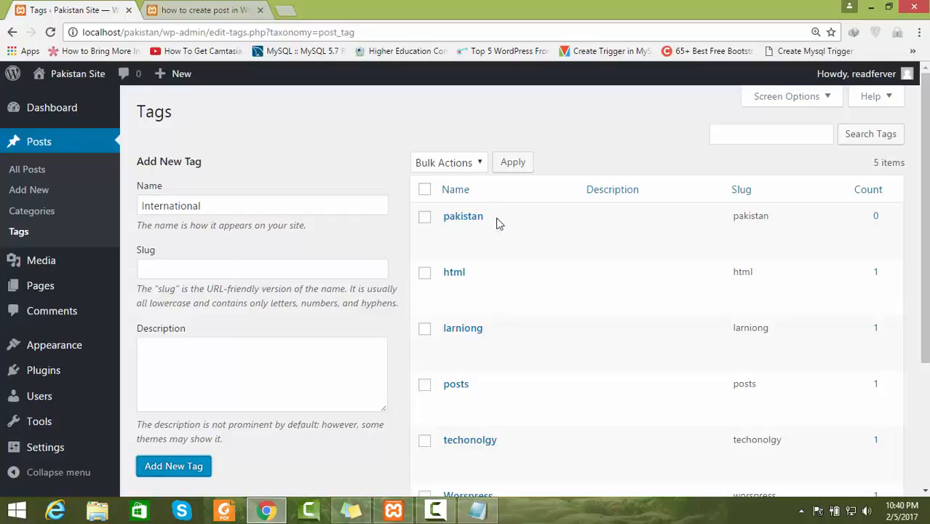
pyautogui.moveTo(468, 406)
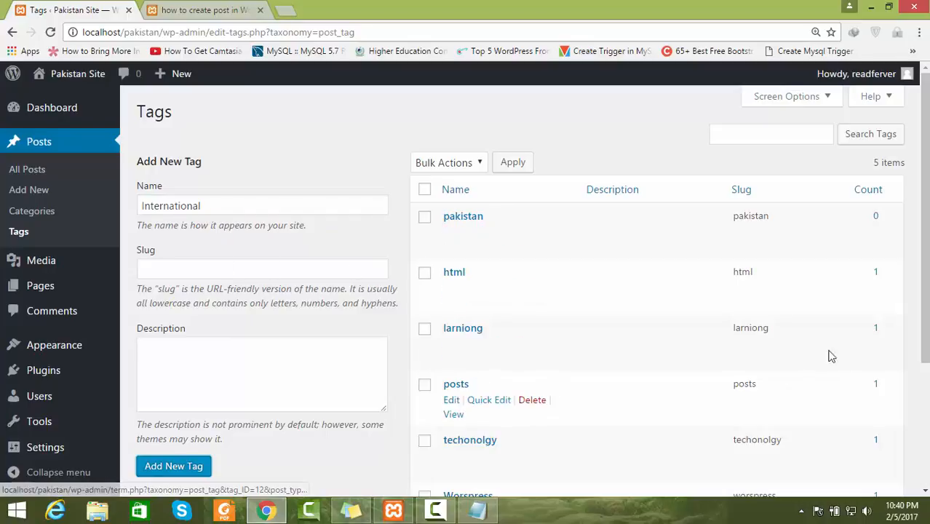
pyautogui.scroll(-2, 572, 382)
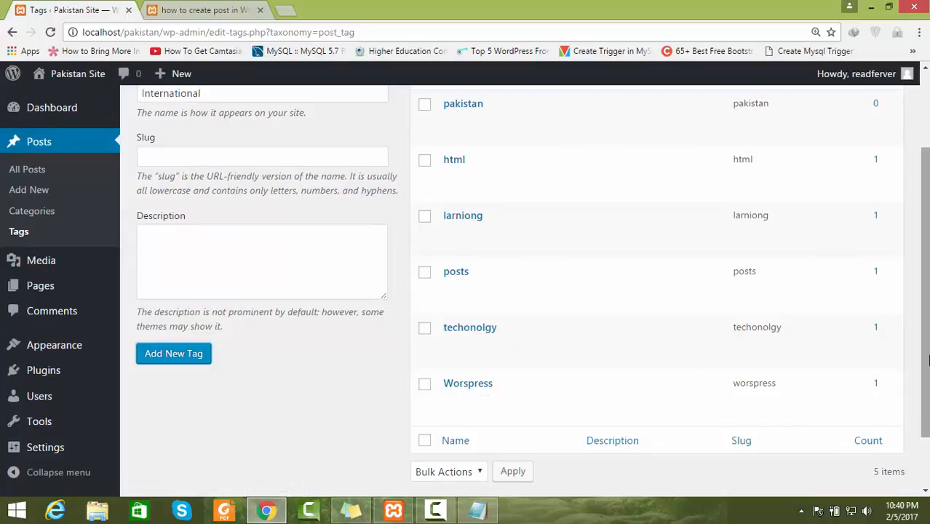
pyautogui.scroll(-1, 891, 228)
pyautogui.scroll(3, 891, 228)
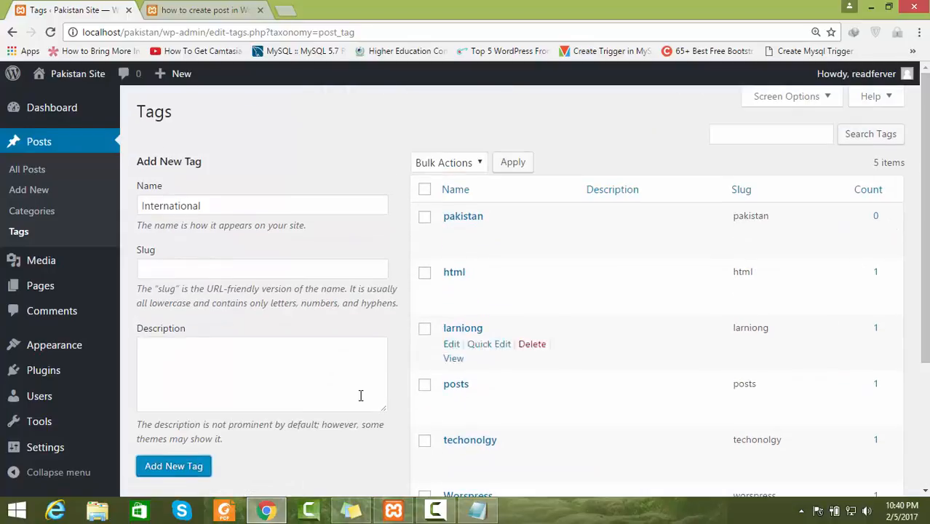
pyautogui.click(160, 469)
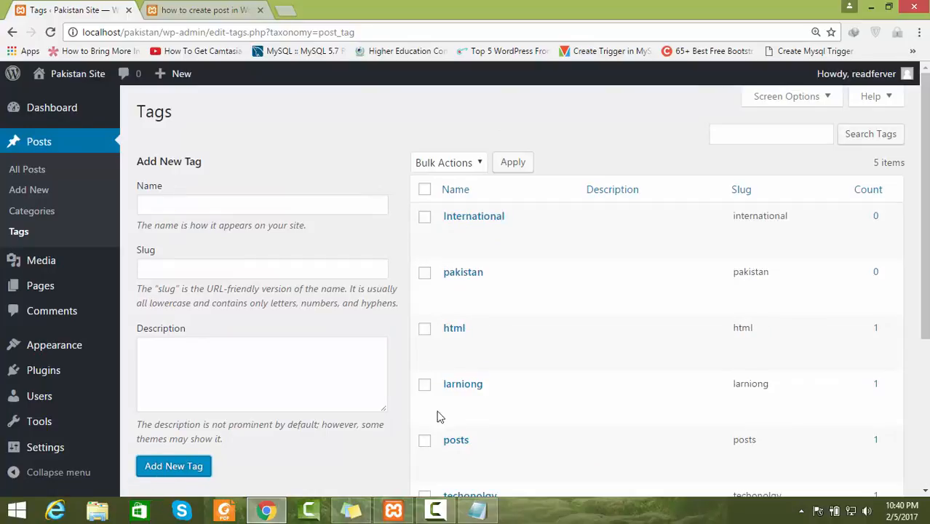
# Add a tag named "Sporrts" with no slug or description
pyautogui.scroll(-1, 440, 414)
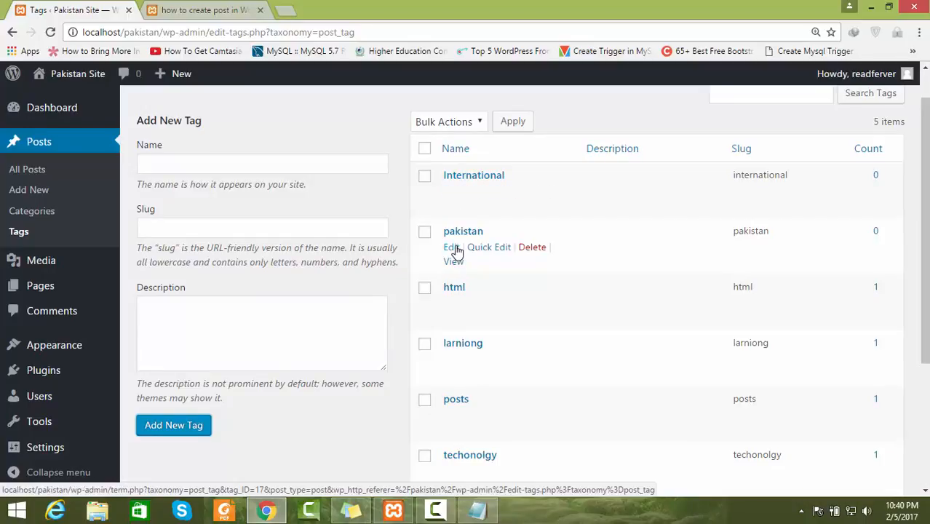
pyautogui.click(269, 166)
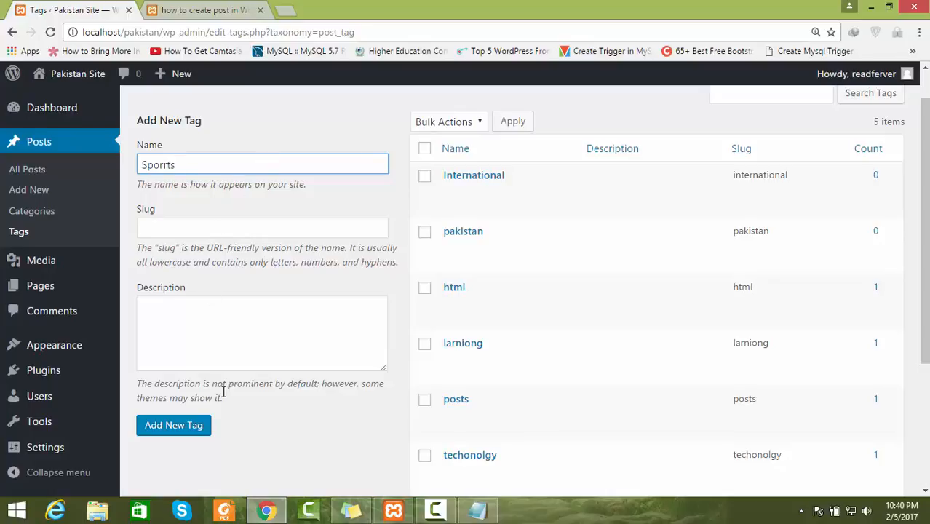
pyautogui.click(180, 430)
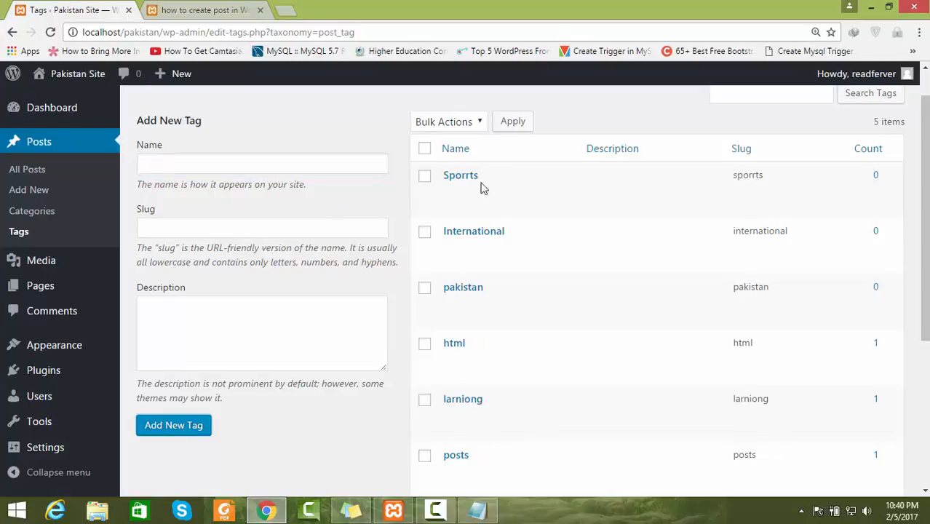
# Go to the list of all posts and open "how to create post in WorsPress" for editing
pyautogui.click(25, 174)
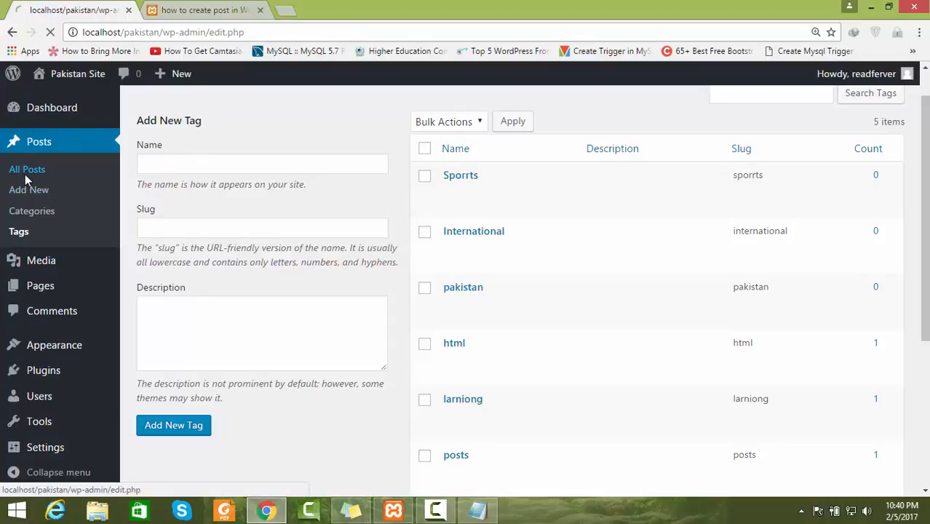
pyautogui.moveTo(216, 226)
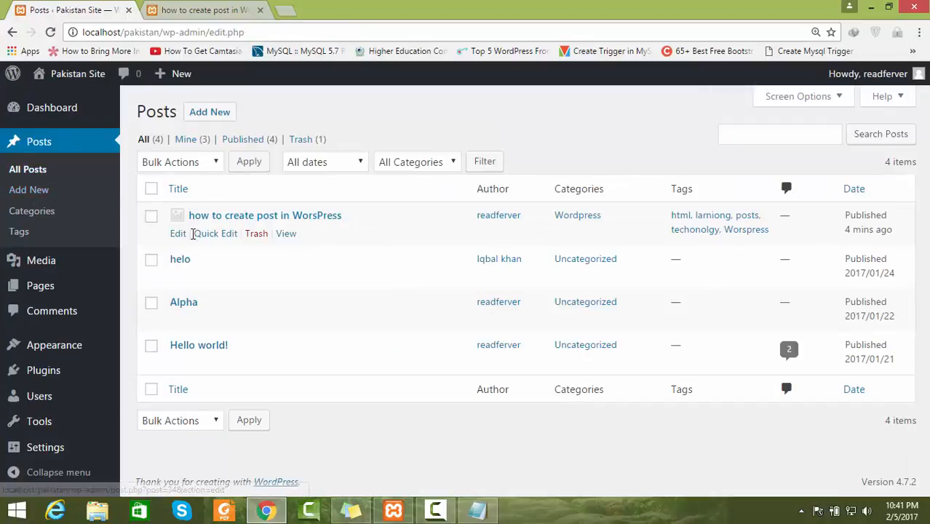
pyautogui.click(177, 234)
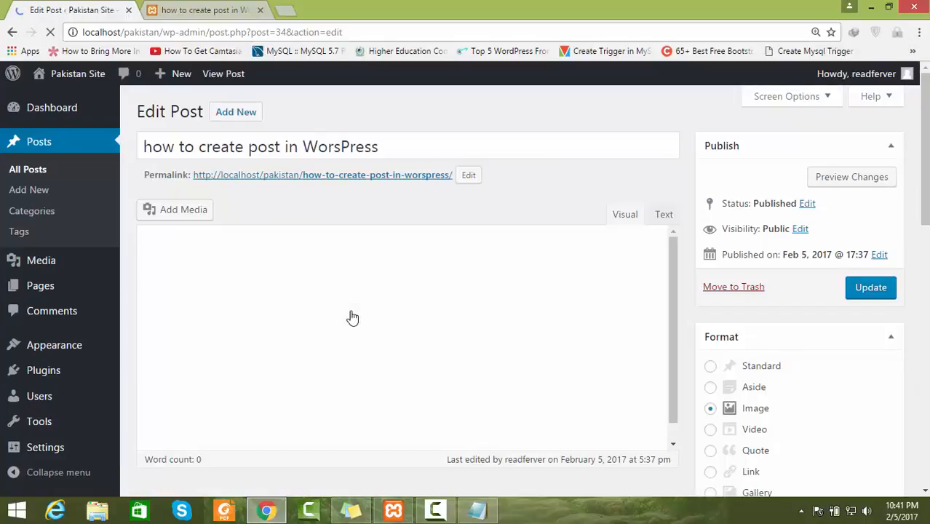
# Add the existing tag "Sporrts" to the post
pyautogui.moveTo(926, 182); pyautogui.dragTo(926, 401)
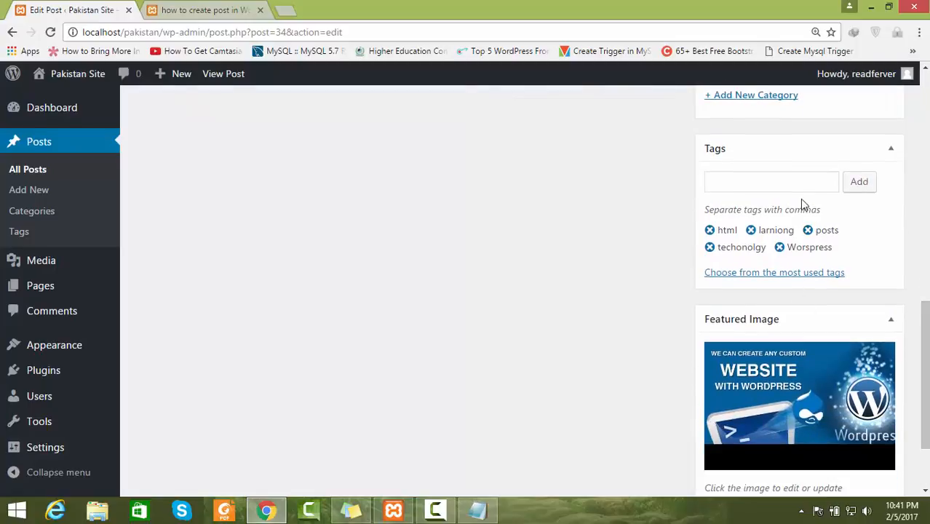
pyautogui.click(791, 179)
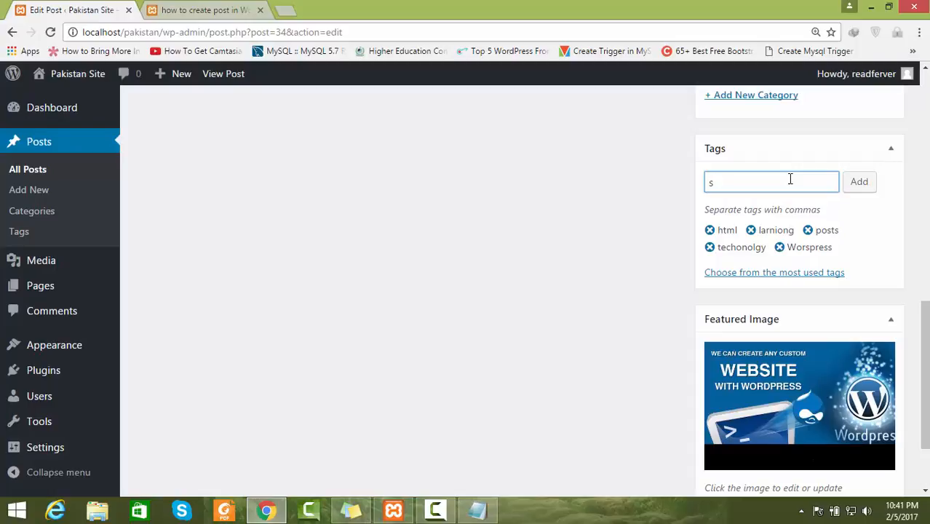
pyautogui.write('spo')
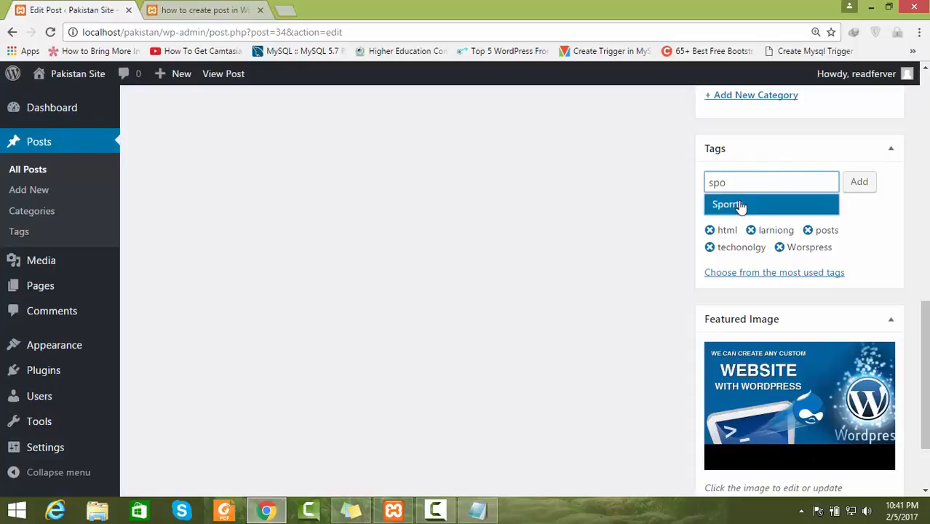
pyautogui.click(739, 205)
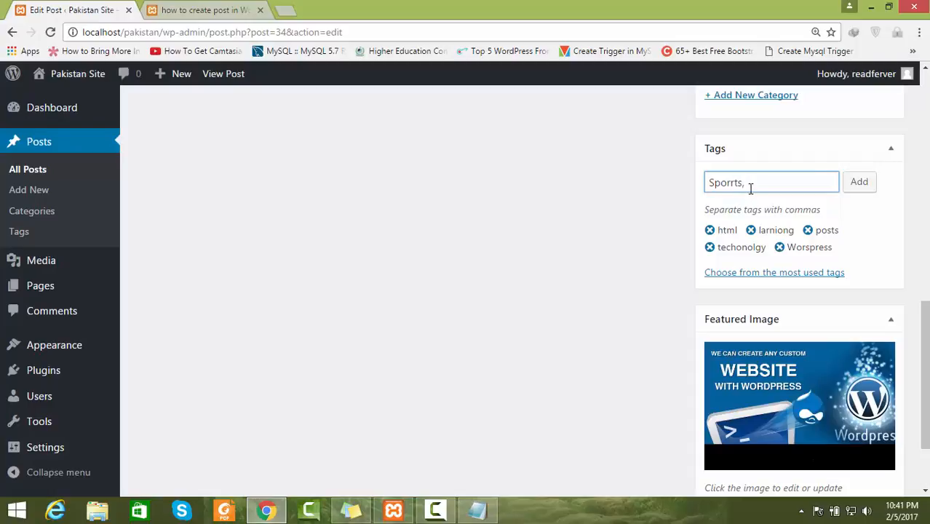
pyautogui.click(860, 185)
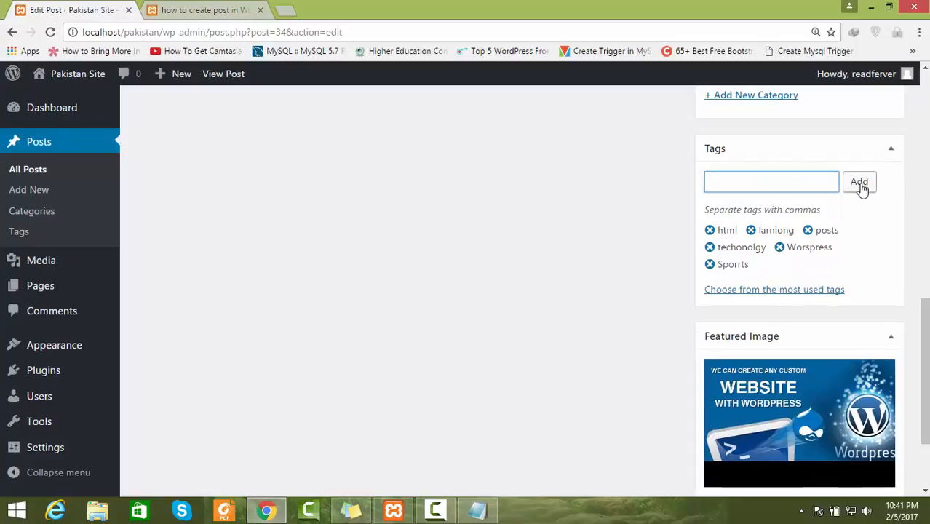
# Assign the post to the Technology category and its nested PHp and CMS subcategories
pyautogui.scroll(1, 690, 285)
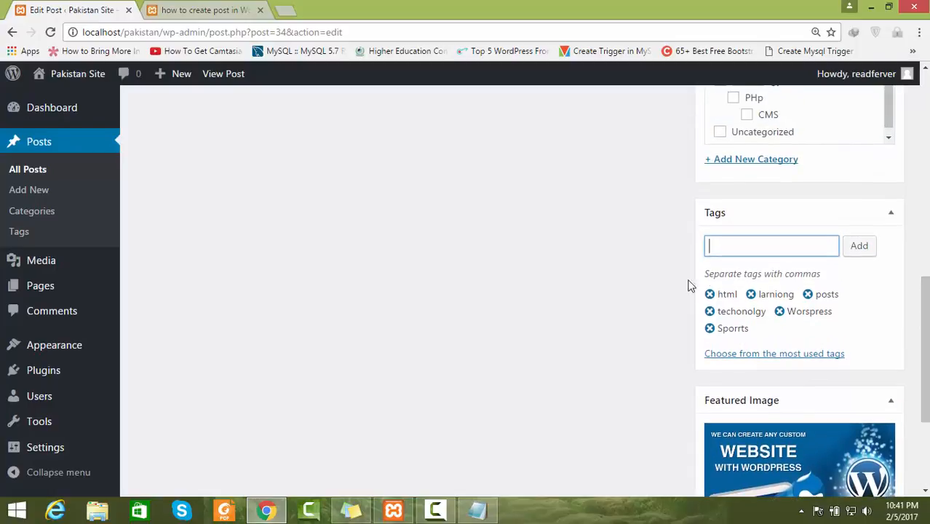
pyautogui.moveTo(909, 342); pyautogui.dragTo(918, 287)
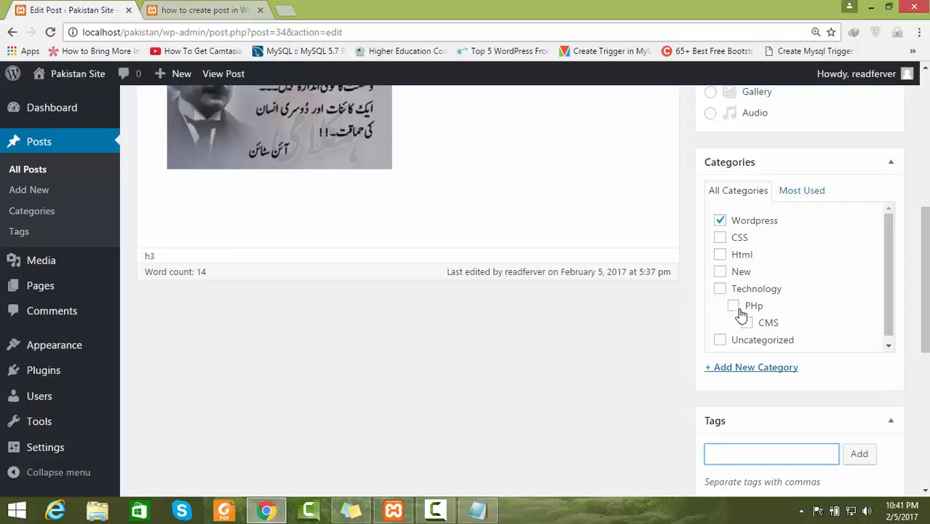
pyautogui.click(719, 289)
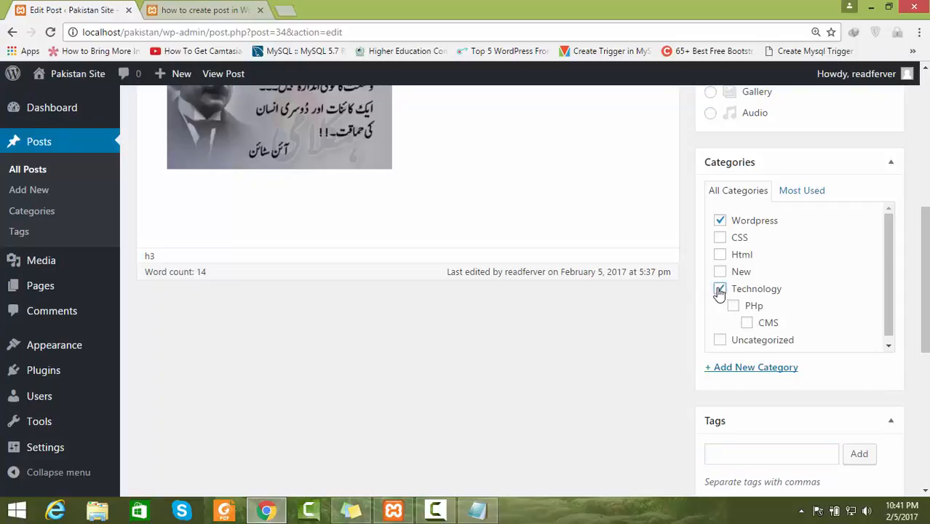
pyautogui.click(732, 305)
pyautogui.click(745, 323)
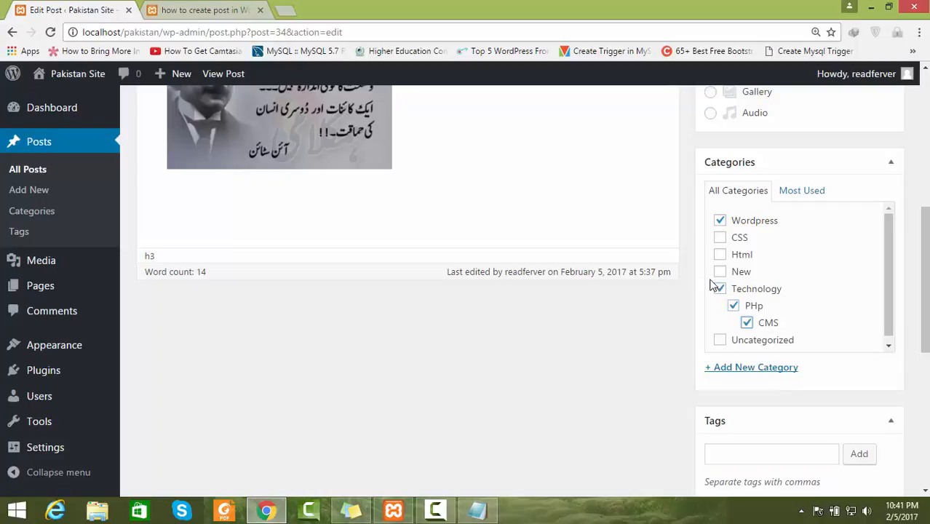
pyautogui.scroll(-1, 885, 267)
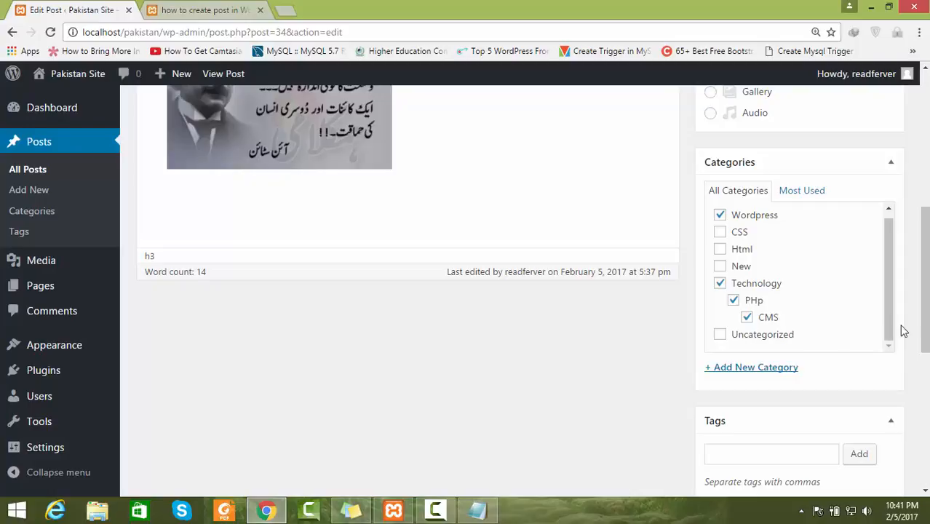
pyautogui.scroll(2, 921, 255)
pyautogui.scroll(2, 921, 251)
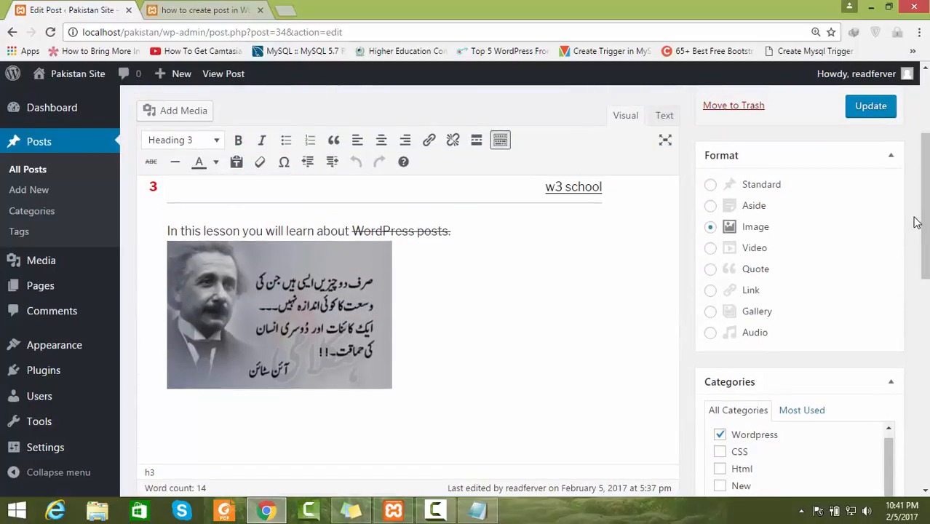
pyautogui.scroll(-7, 925, 284)
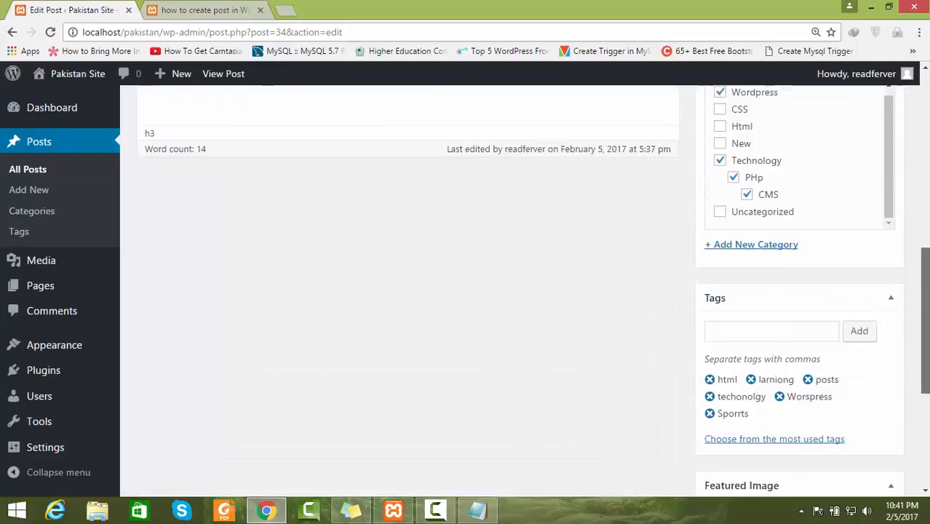
pyautogui.moveTo(928, 288); pyautogui.dragTo(928, 97)
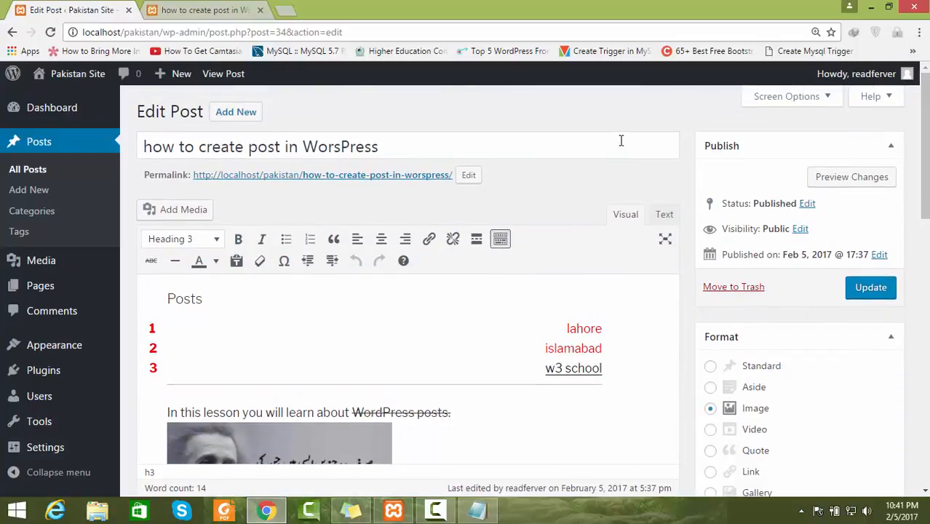